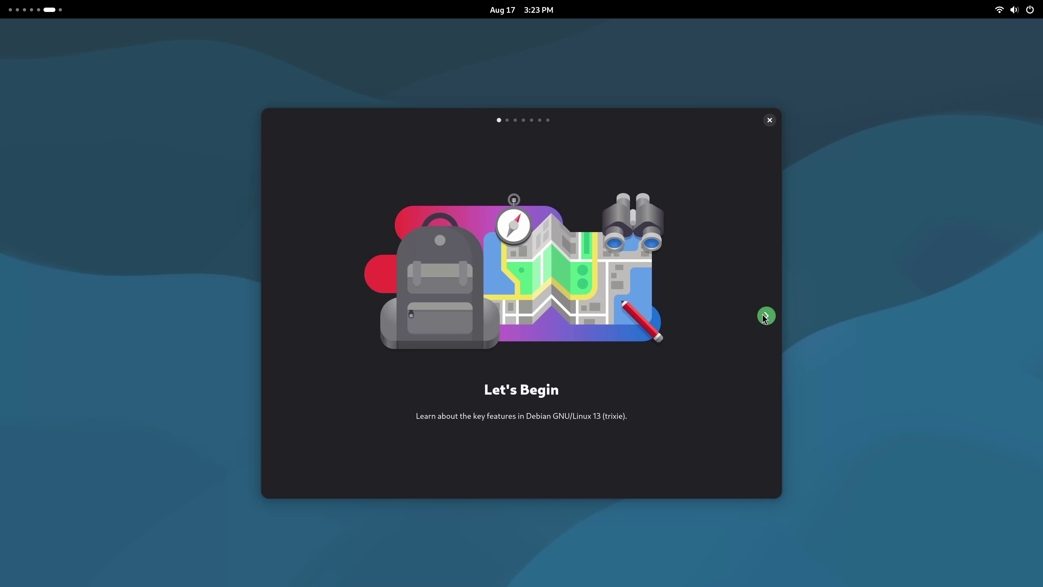
# Page through GNOME Tour past Get an Overview and Powerful Search to the workspaces slide.
pyautogui.click(765, 317)
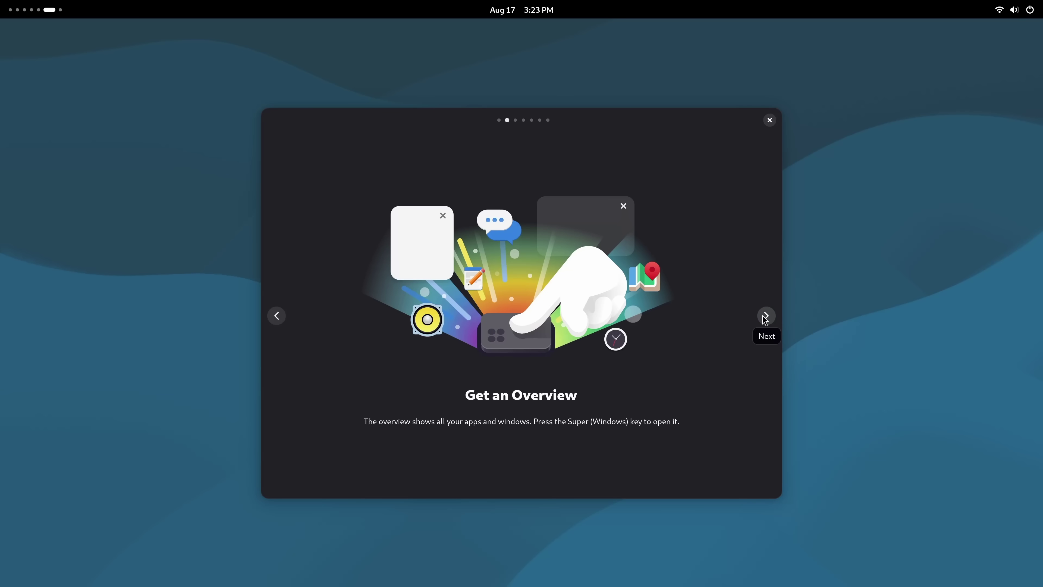
pyautogui.click(766, 316)
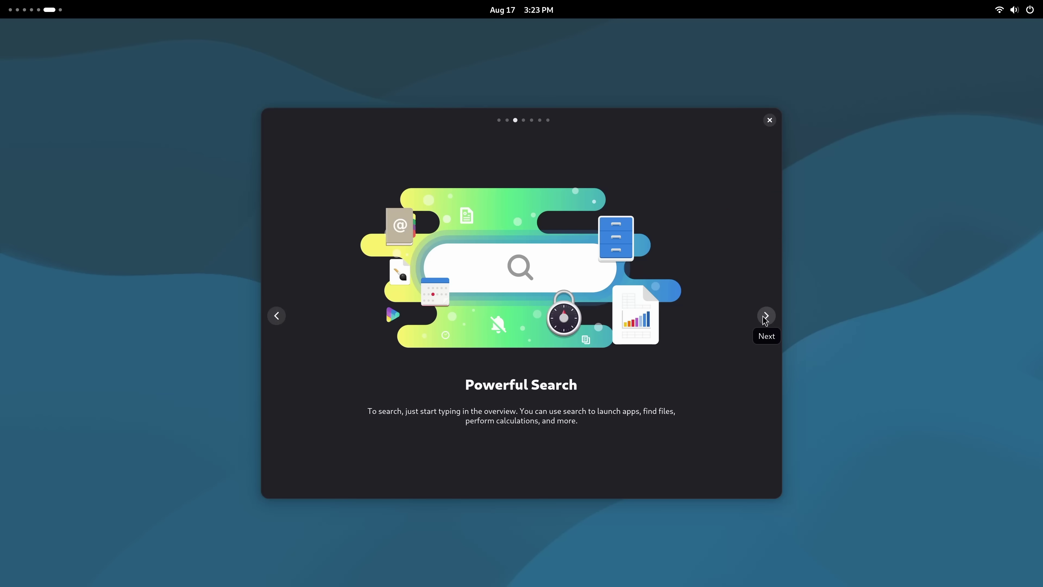
pyautogui.click(766, 316)
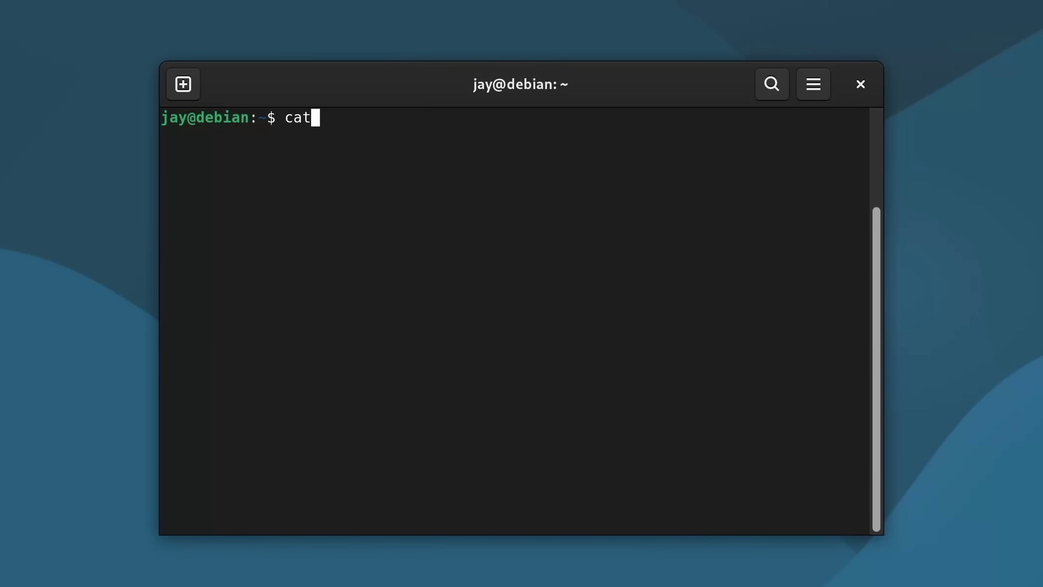
# Run cat /etc/os-release to display the installed Debian 13 release details.
pyautogui.write('/etc/os-release')
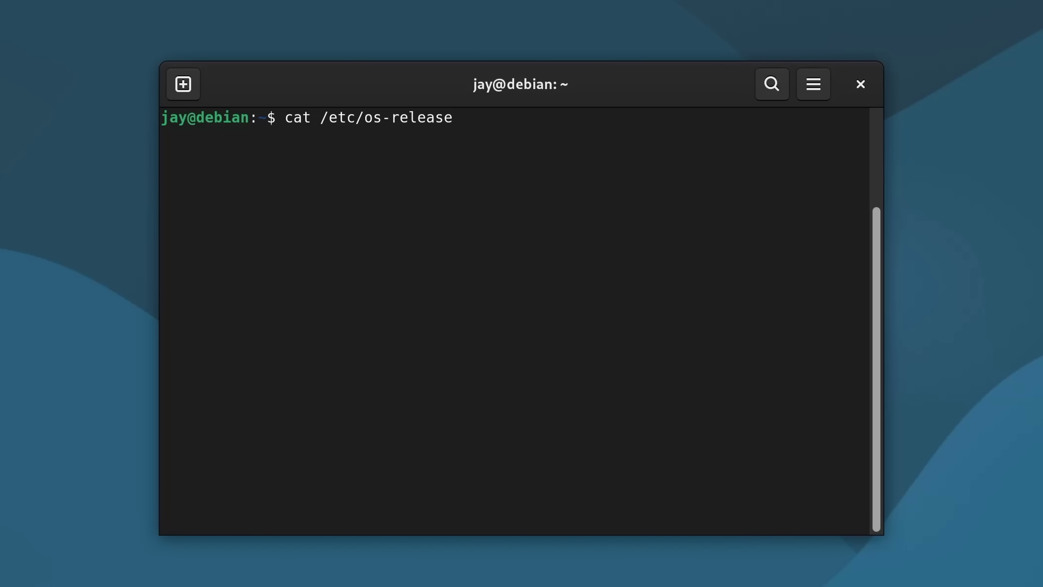
pyautogui.press('Return')
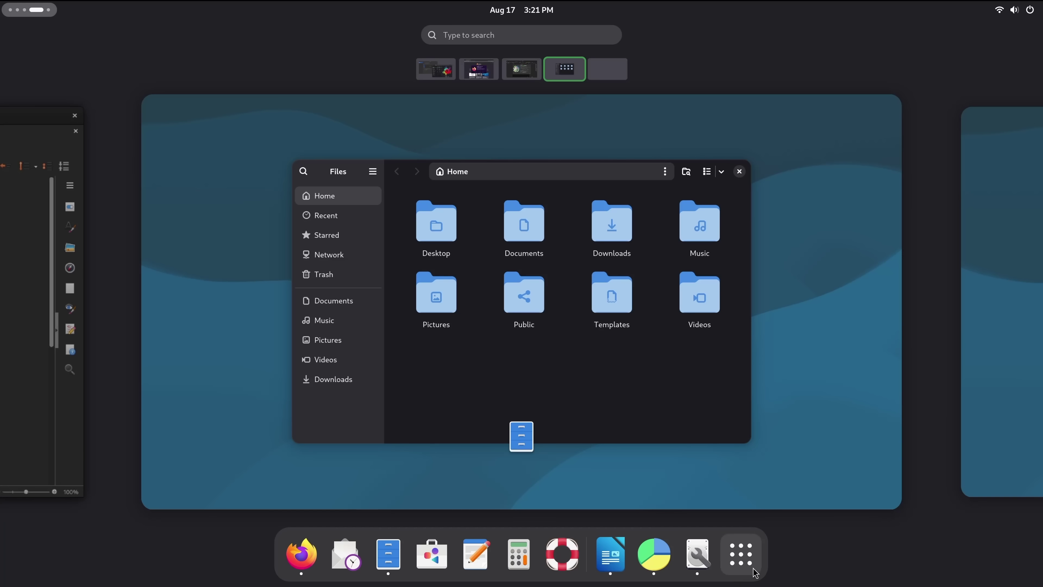
# Launch Terminal, tile Files left and Terminal right, and switch the accent colour to green.
pyautogui.click(749, 565)
pyautogui.click(672, 441)
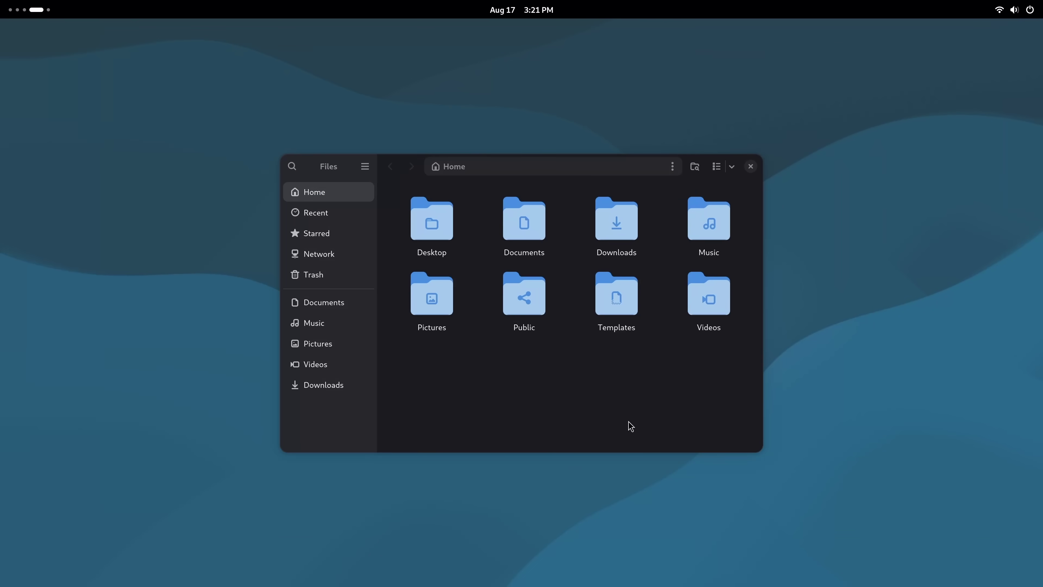
pyautogui.moveTo(396, 164); pyautogui.dragTo(1, 192)
pyautogui.moveTo(550, 196); pyautogui.dragTo(1042, 218)
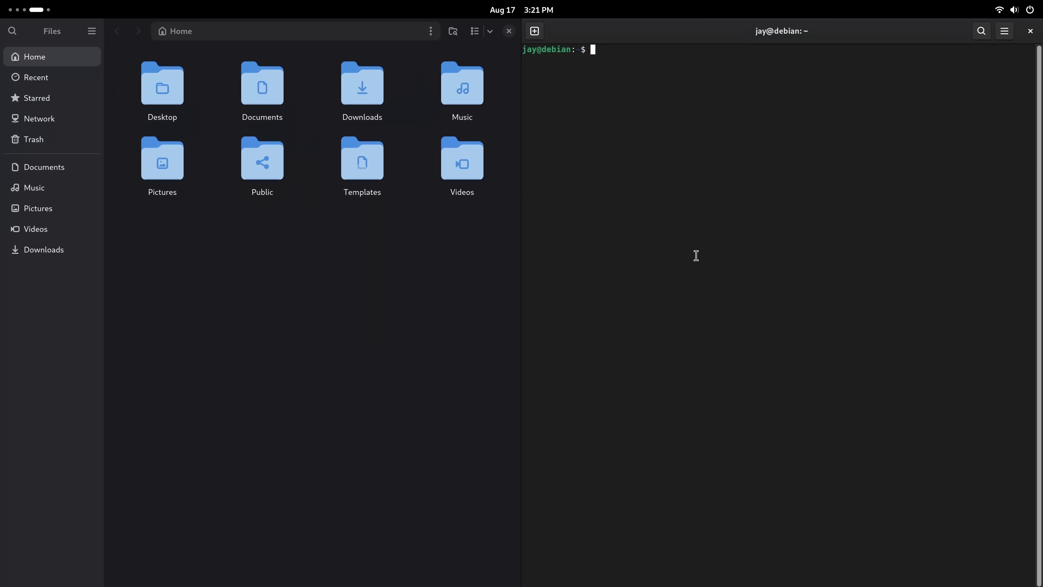
pyautogui.moveTo(519, 277); pyautogui.dragTo(566, 265)
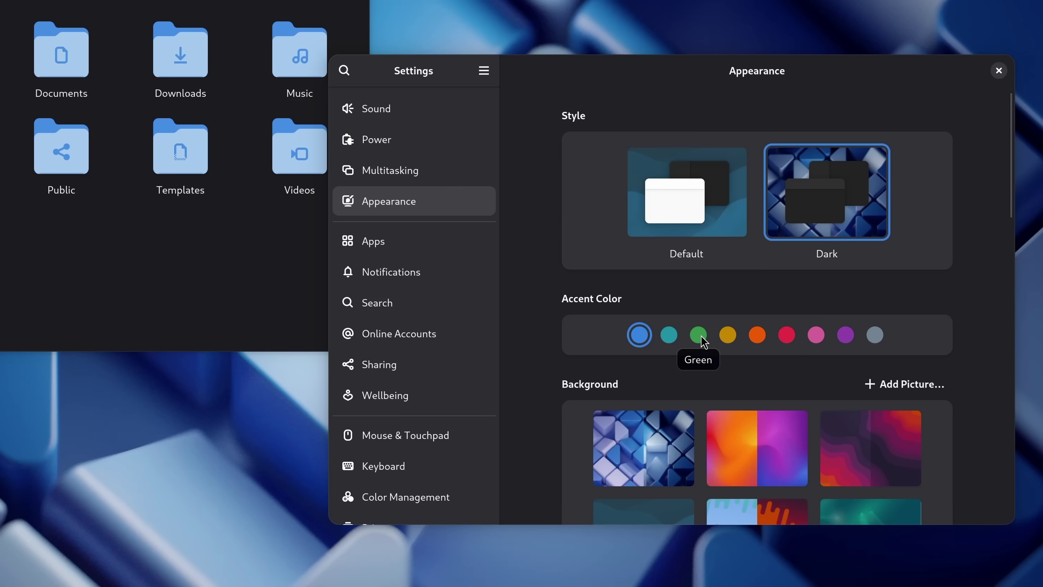
pyautogui.click(699, 336)
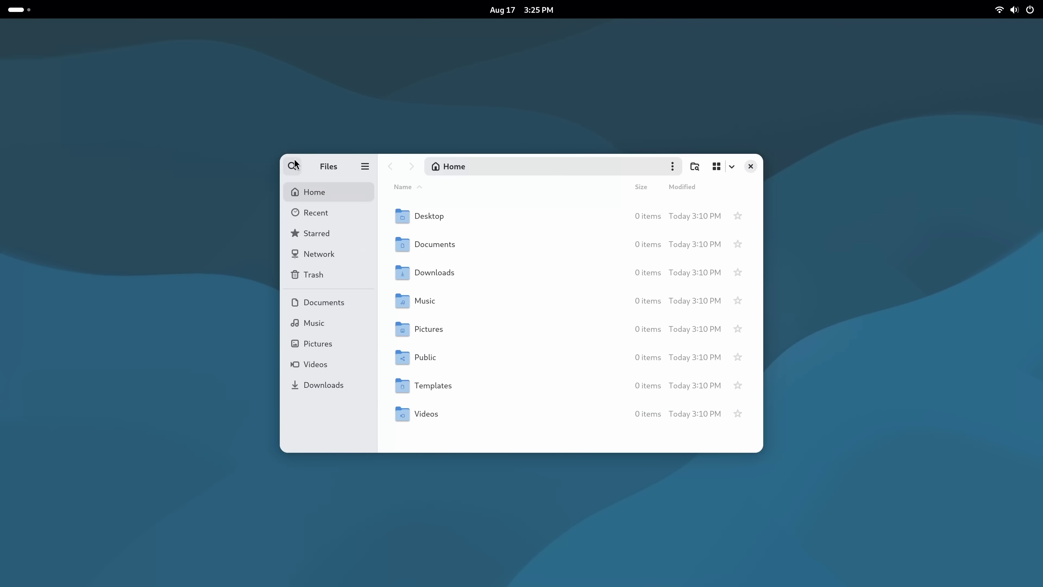
# Move Files to the upper left and open a Text Editor window on the right.
pyautogui.moveTo(309, 168); pyautogui.dragTo(152, 115)
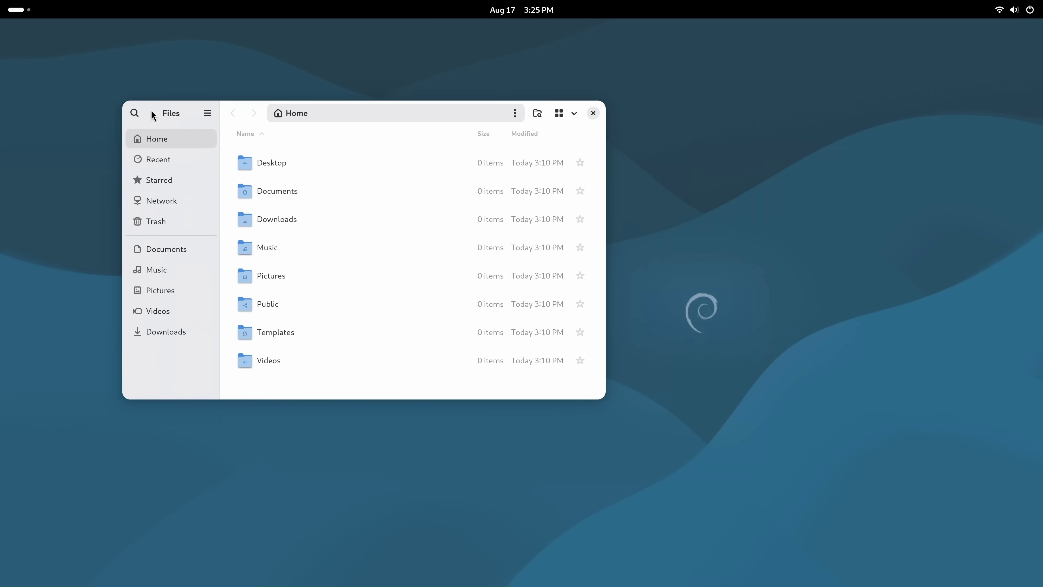
pyautogui.click(19, 9)
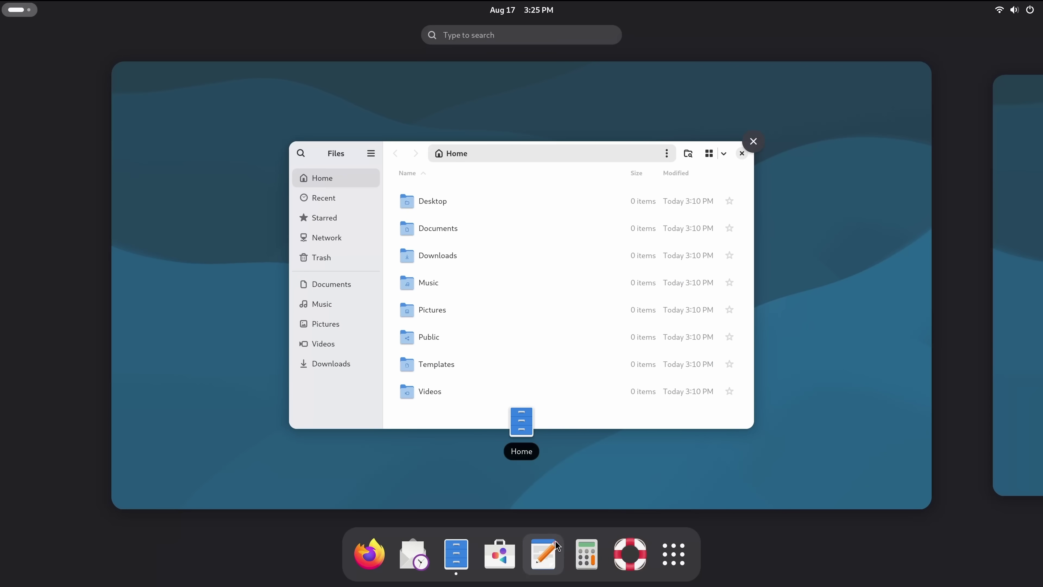
pyautogui.click(544, 554)
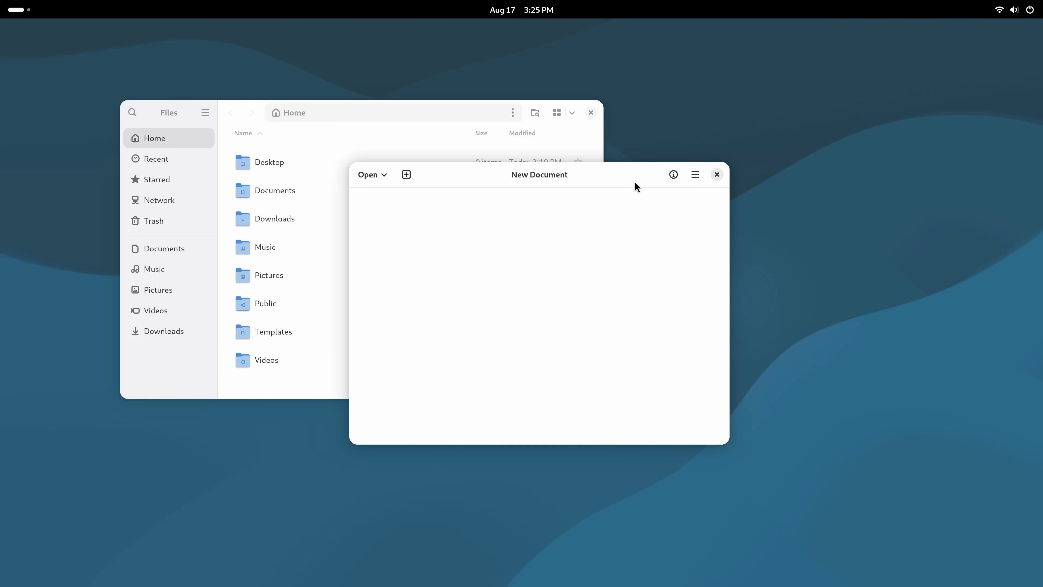
pyautogui.moveTo(635, 183); pyautogui.dragTo(894, 222)
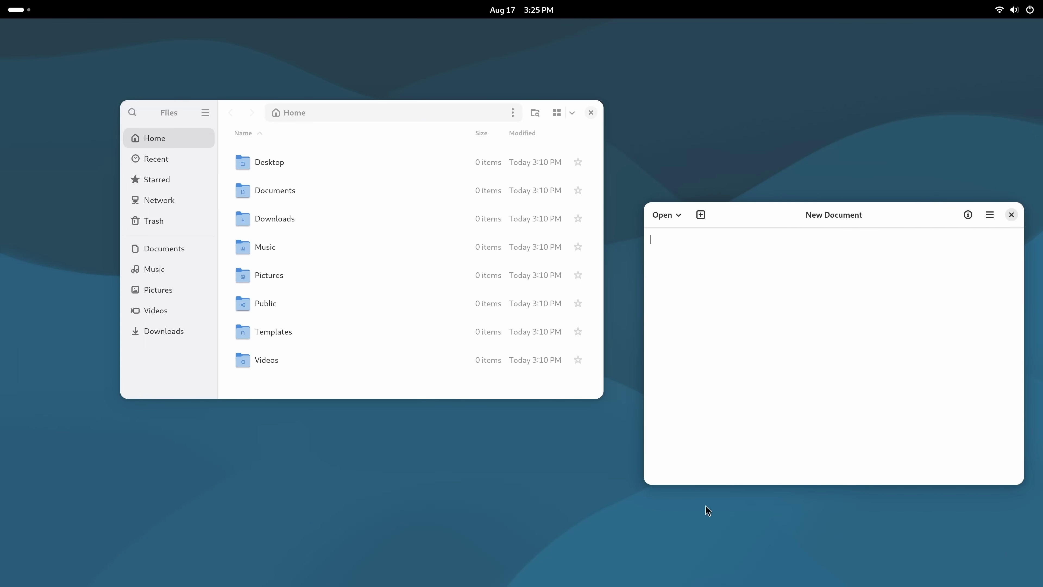
# Launch Firefox and move it onto a new workspace of its own.
pyautogui.press('super')
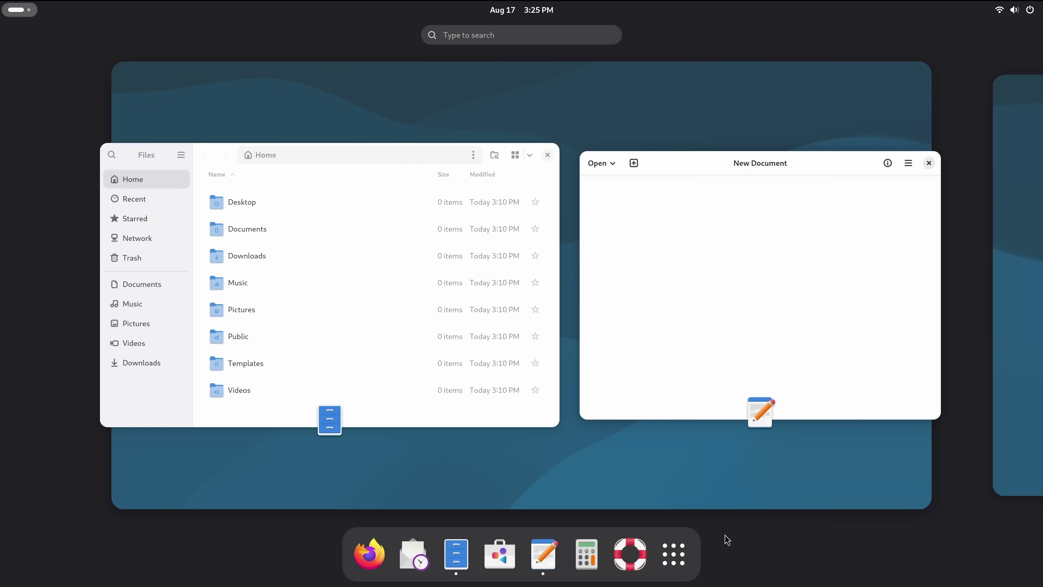
pyautogui.click(685, 564)
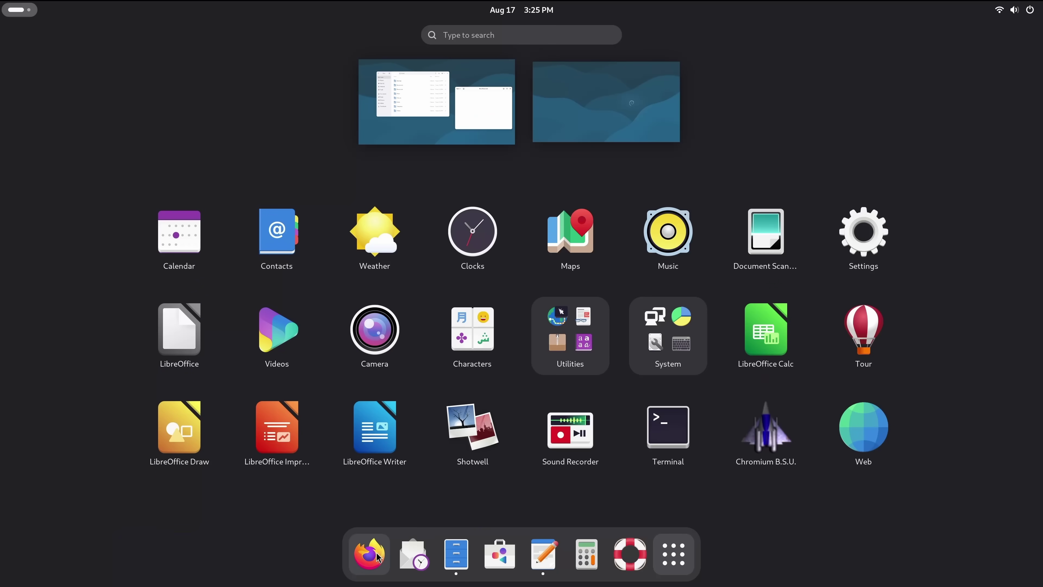
pyautogui.click(372, 550)
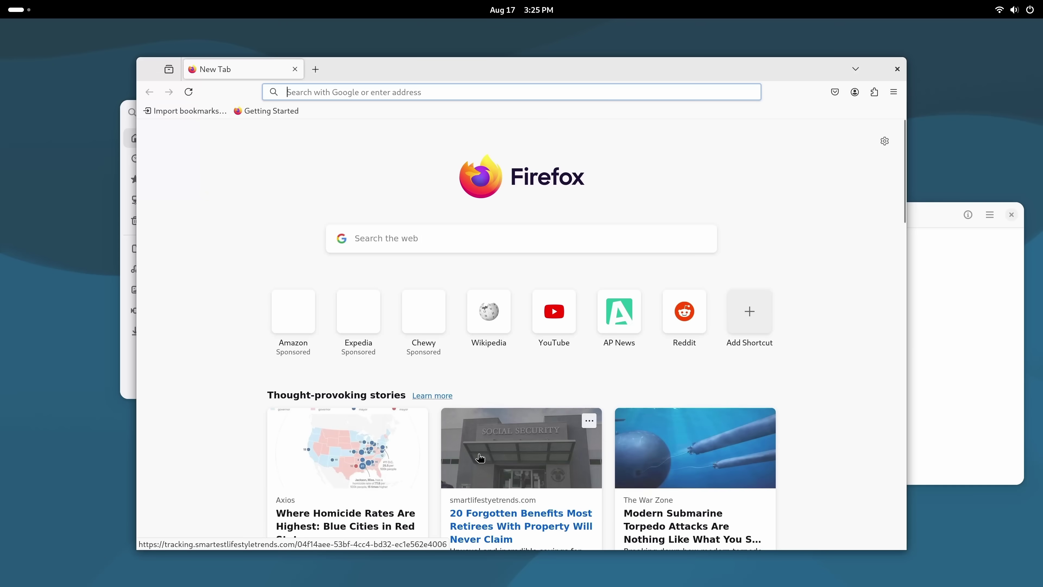
pyautogui.press('super')
pyautogui.moveTo(494, 423); pyautogui.dragTo(969, 288)
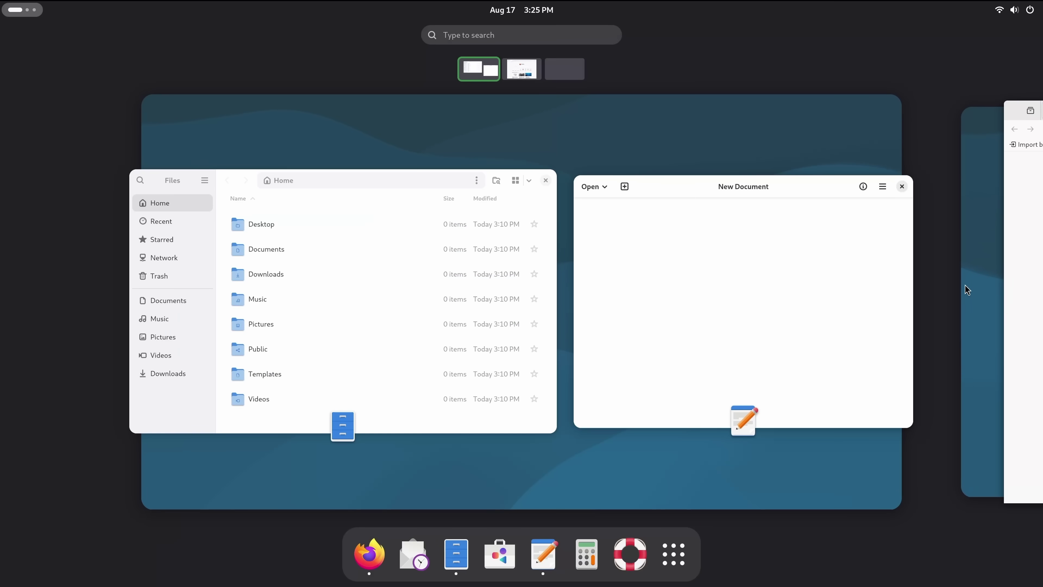
pyautogui.click(1014, 274)
pyautogui.click(872, 288)
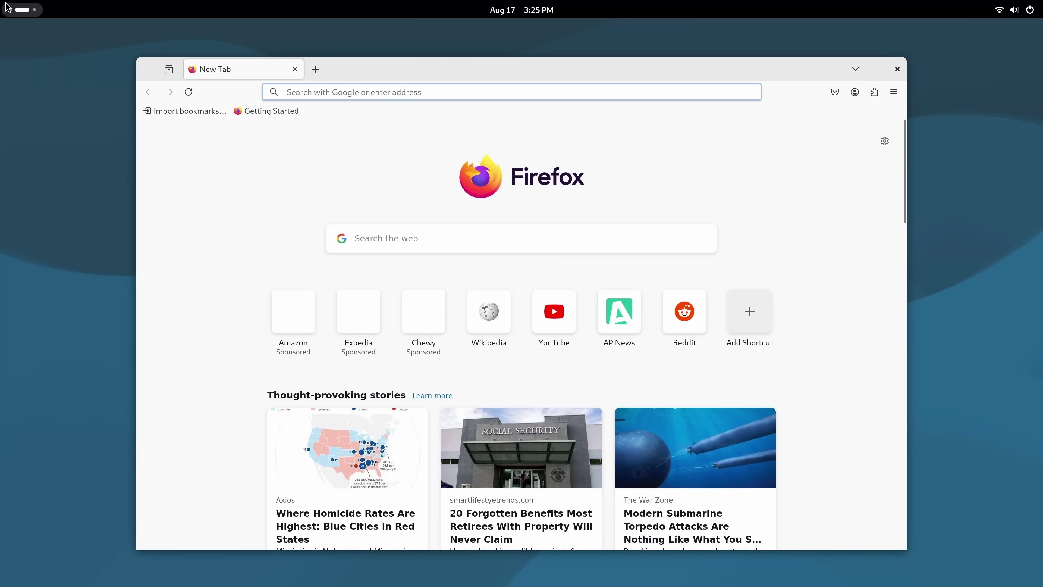
pyautogui.click(23, 10)
pyautogui.click(673, 566)
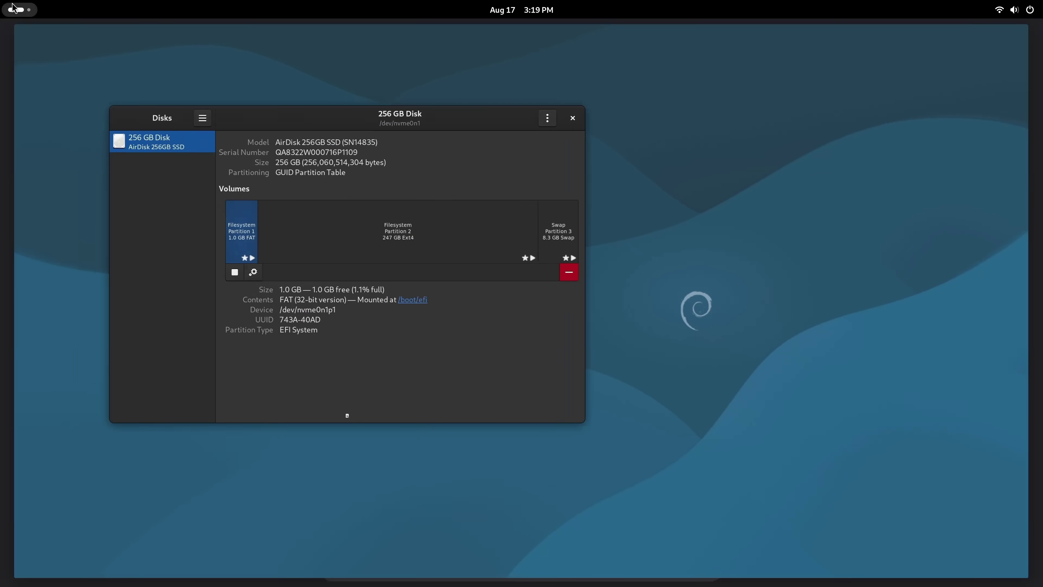
# Launch Disk Usage Analyzer from the System folder of the app grid.
pyautogui.press('super')
pyautogui.click(700, 555)
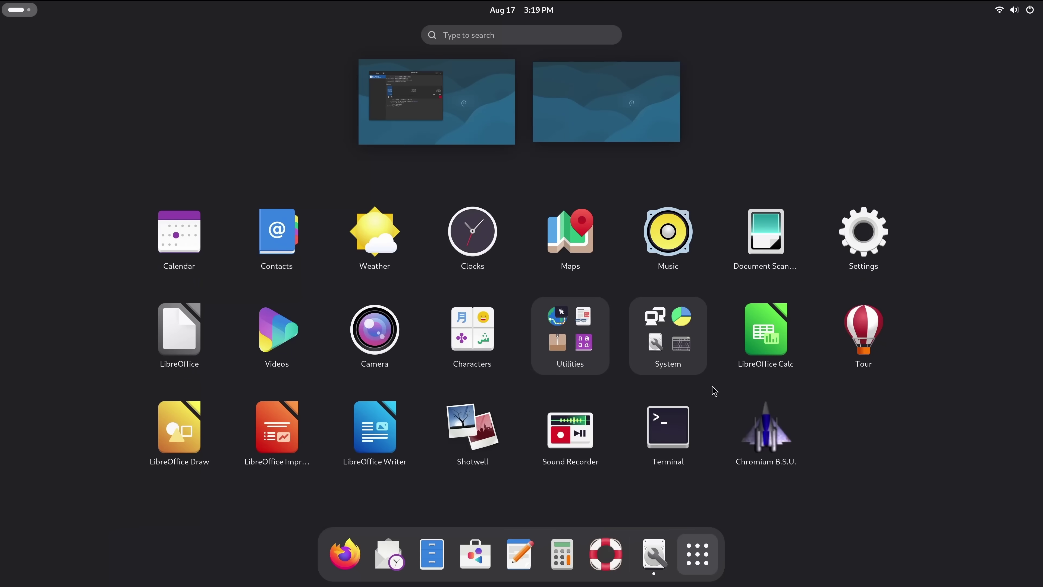
pyautogui.click(691, 357)
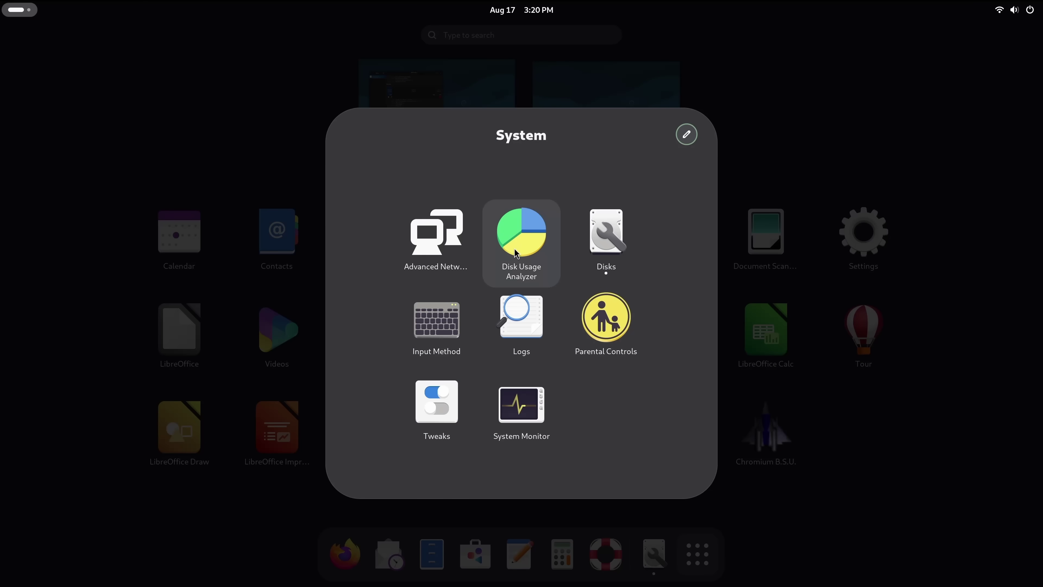
pyautogui.click(521, 234)
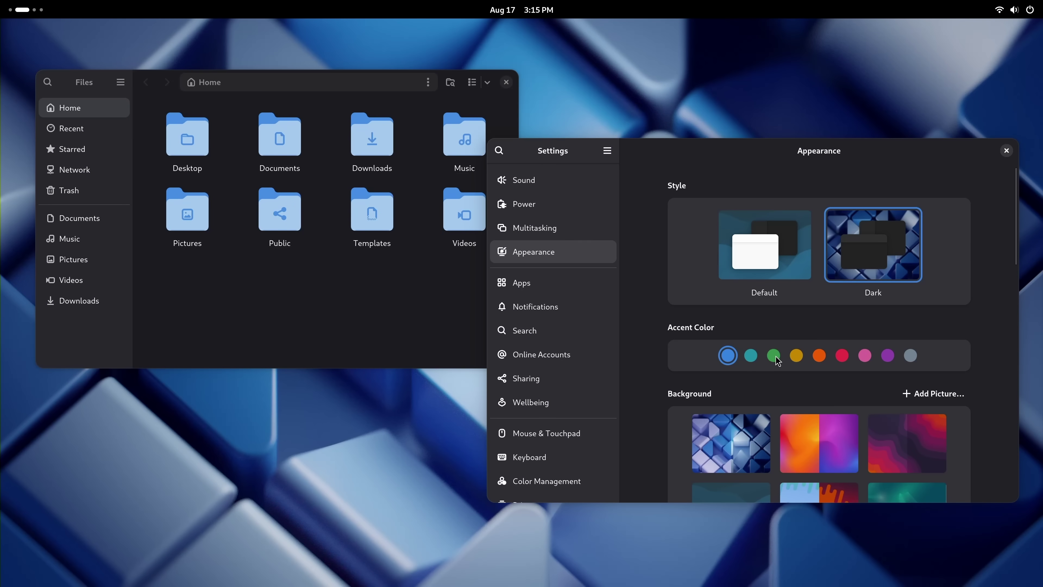
# Pick the green swatch under Accent Color on the Appearance page.
pyautogui.click(775, 357)
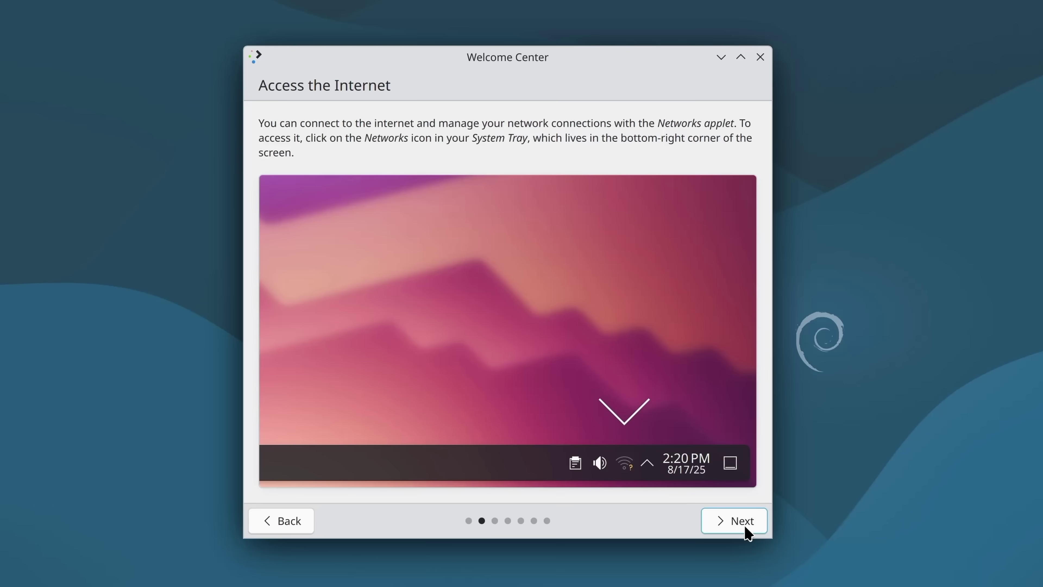
# Page Welcome Center to Powerful When Needed, then scroll the launcher's All Applications list.
pyautogui.click(745, 530)
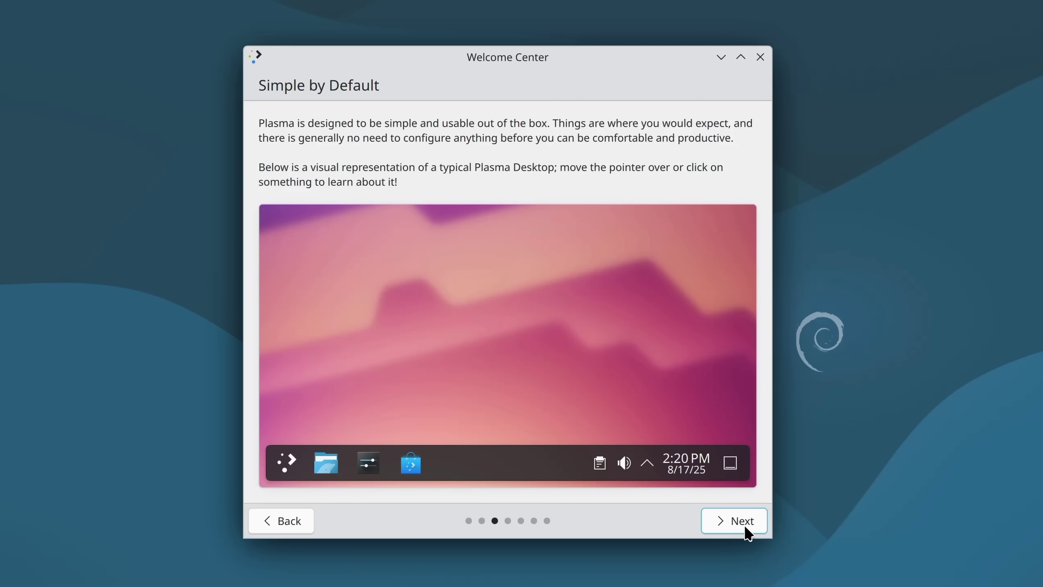
pyautogui.click(733, 521)
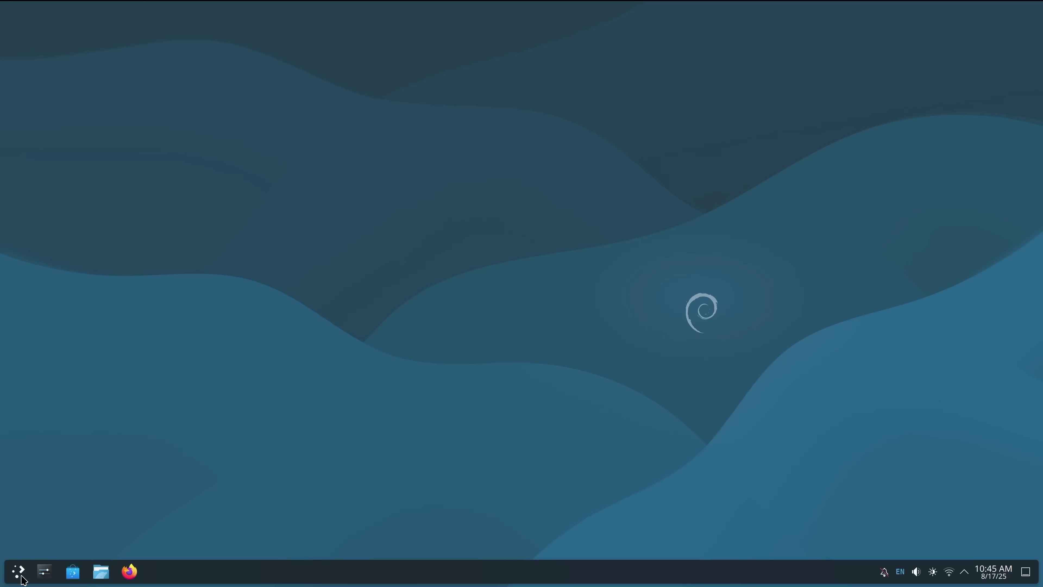
pyautogui.click(21, 575)
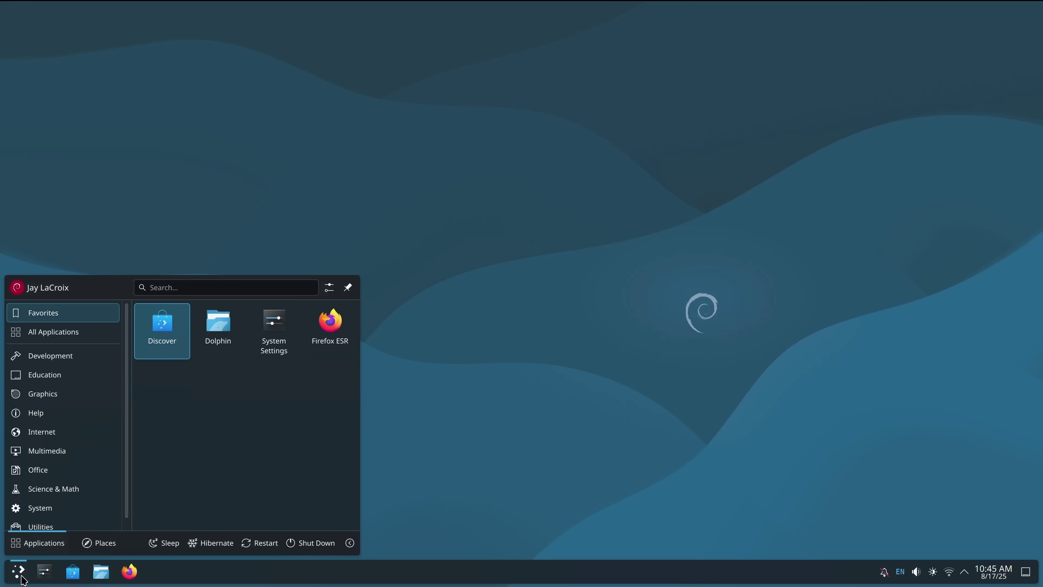
pyautogui.click(69, 332)
pyautogui.scroll(-6, 355, 341)
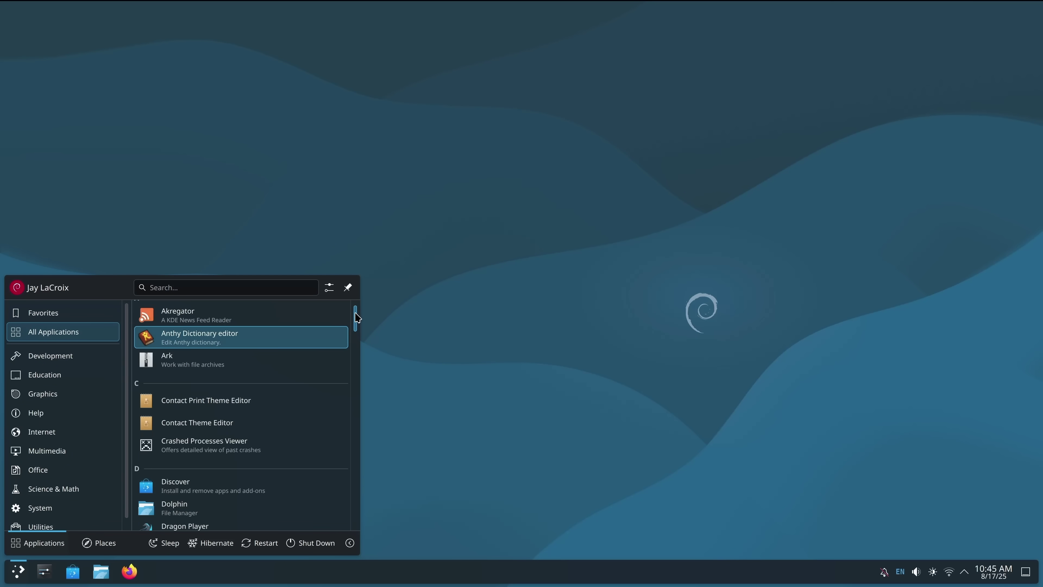
pyautogui.moveTo(356, 354); pyautogui.dragTo(353, 506)
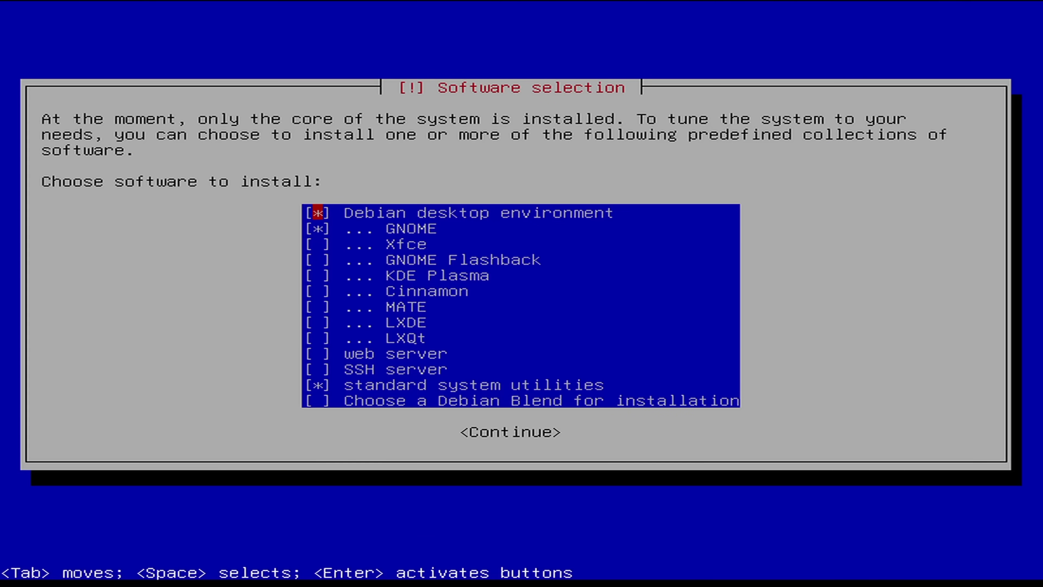
# Tick Cinnamon and LXDE in the installer's software selection alongside GNOME.
pyautogui.press('Down')
pyautogui.press('Down')
pyautogui.press('Down')
pyautogui.press('Down')
pyautogui.press('Down')
pyautogui.press('space')
pyautogui.press('Down')
pyautogui.press('Down')
pyautogui.press('space')
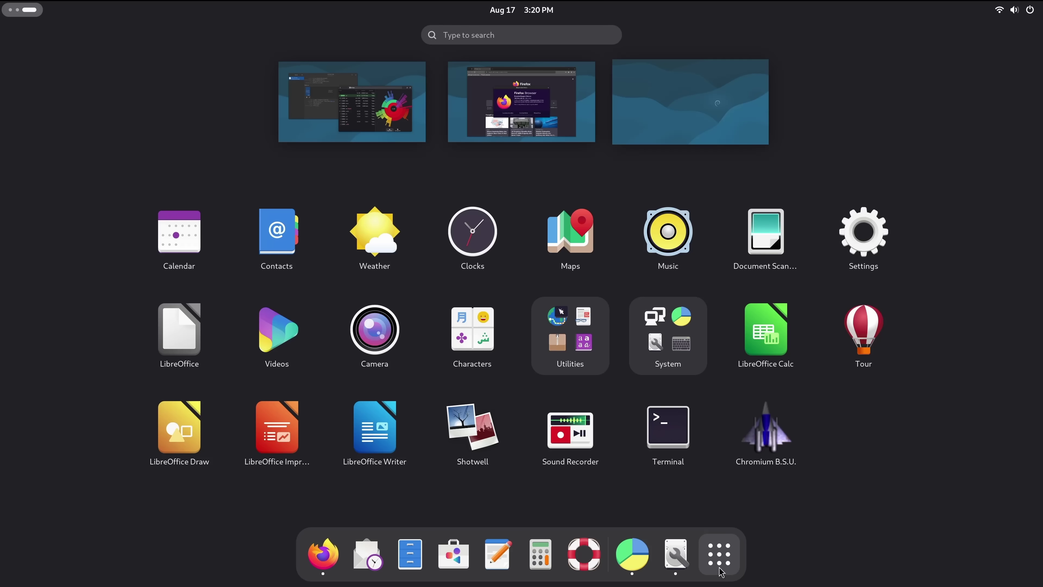
# Open Help > About LibreOffice to show version 25.2.3.2.
pyautogui.click(417, 112)
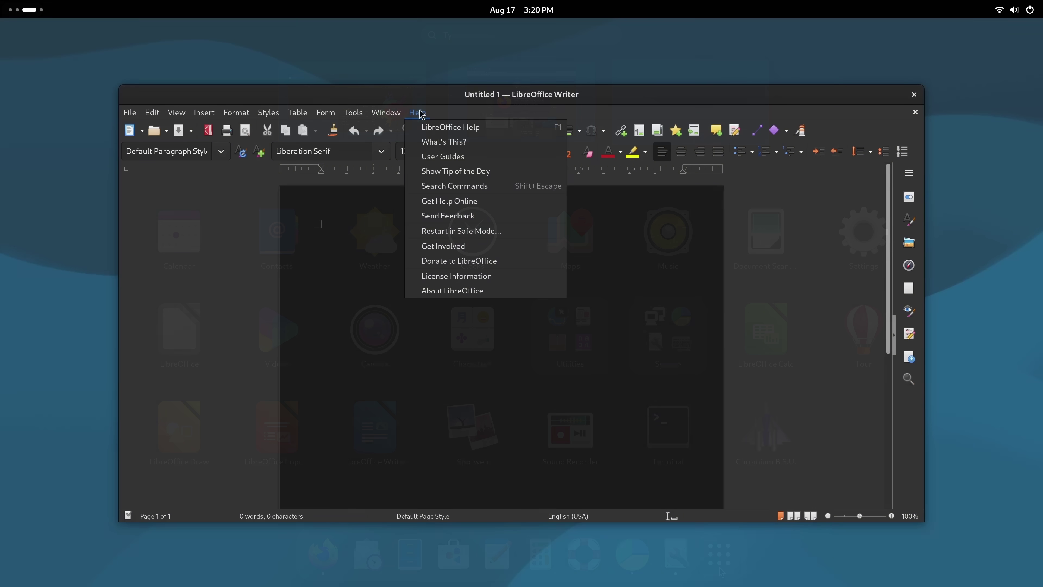
pyautogui.click(466, 291)
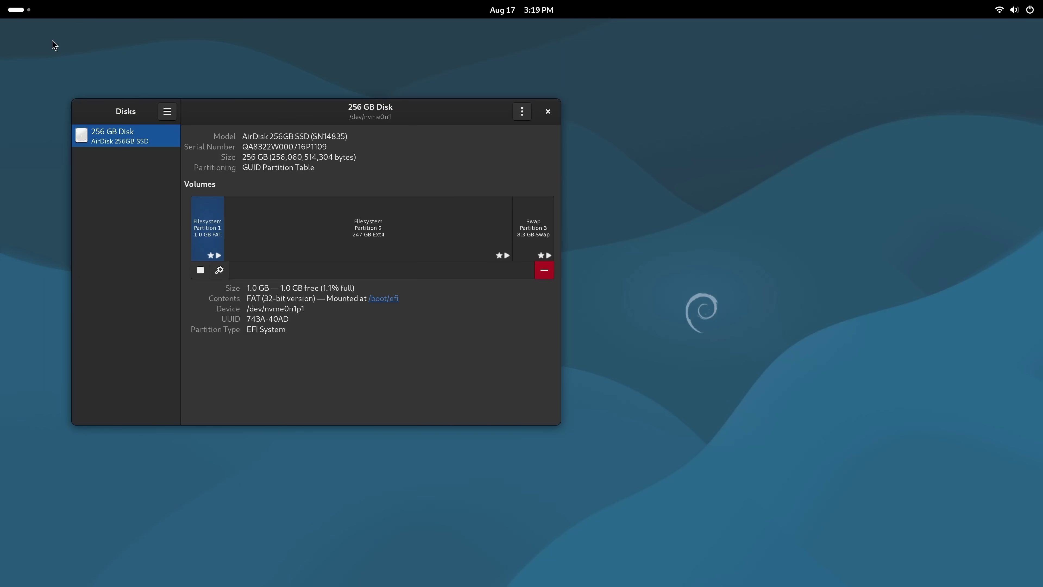
# Launch Disk Usage Analyzer and scan the debian root, showing 5.3 GB used, usr 4.6 GB.
pyautogui.click(19, 10)
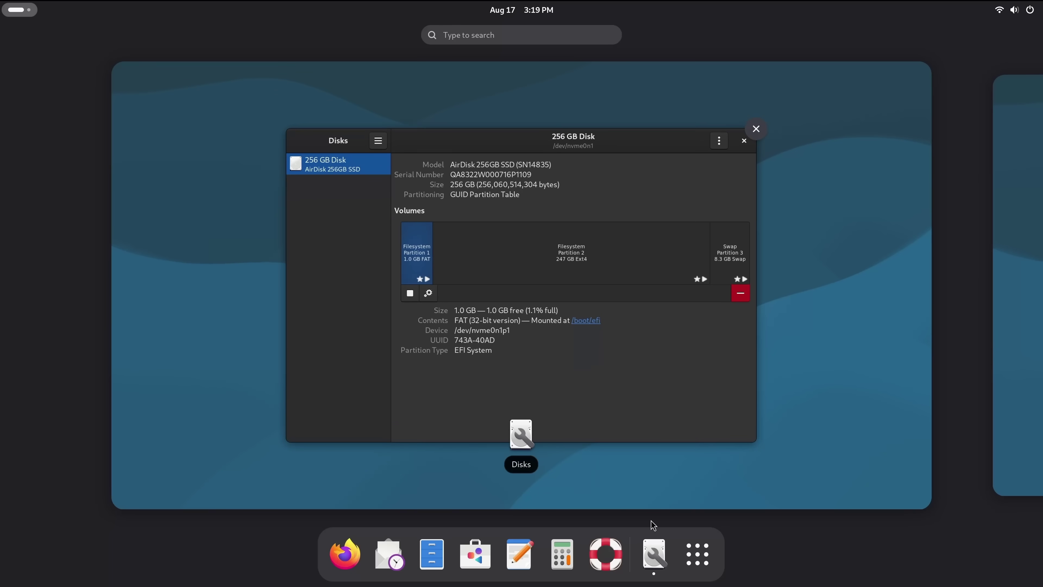
pyautogui.click(697, 554)
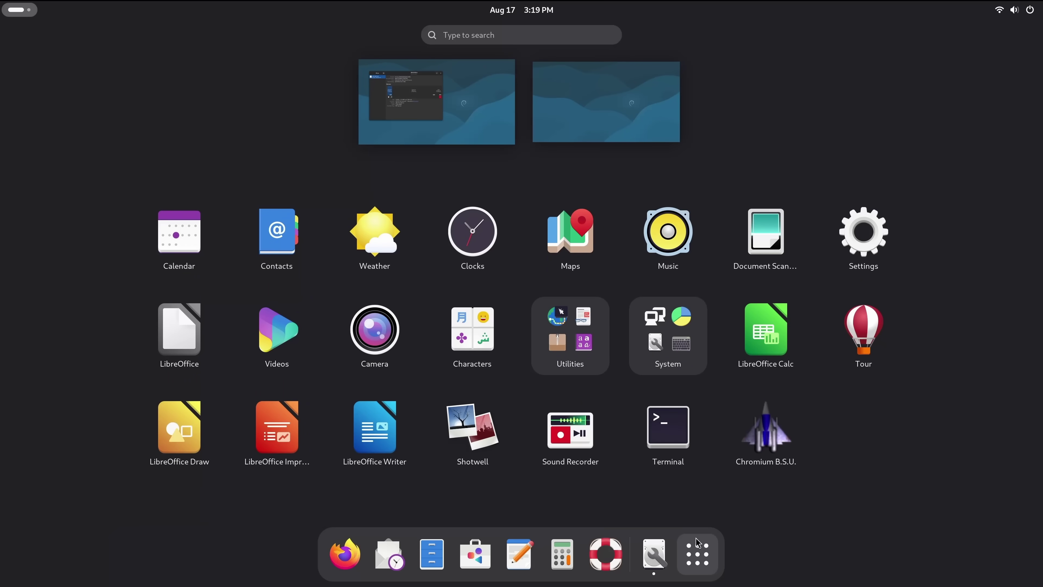
pyautogui.click(677, 354)
pyautogui.click(517, 234)
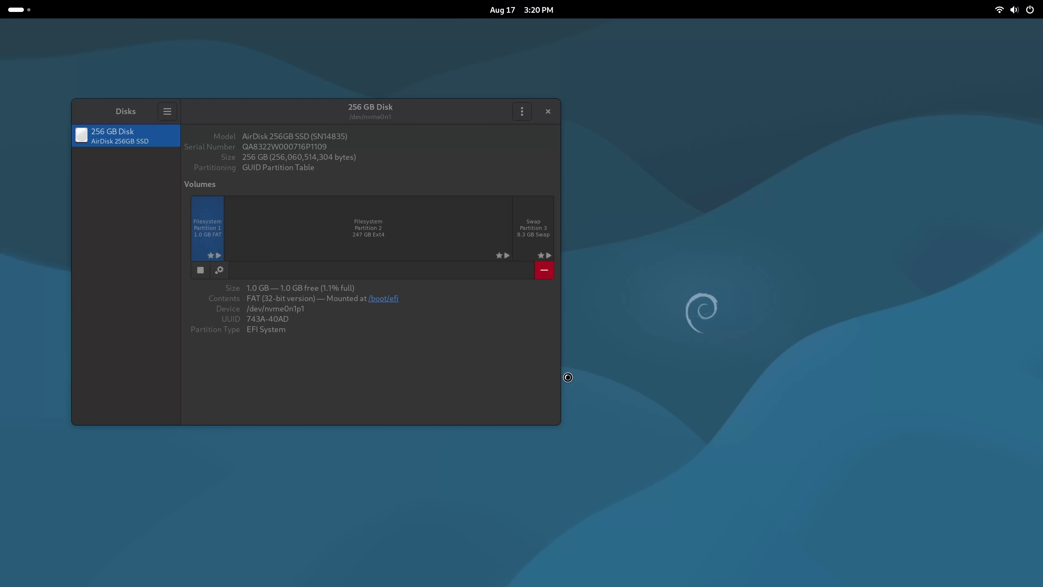
pyautogui.moveTo(517, 141); pyautogui.dragTo(678, 200)
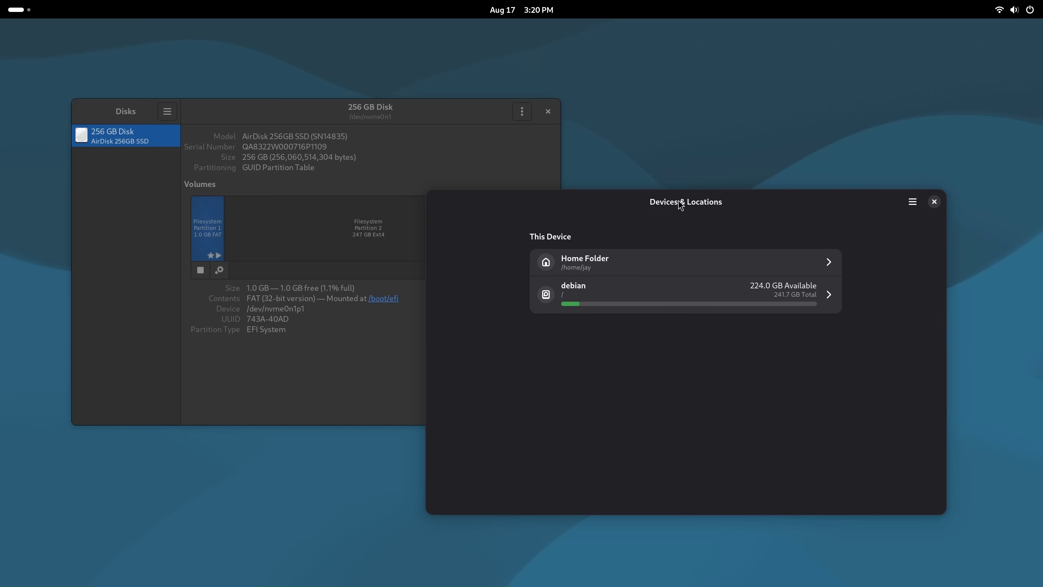
pyautogui.click(737, 300)
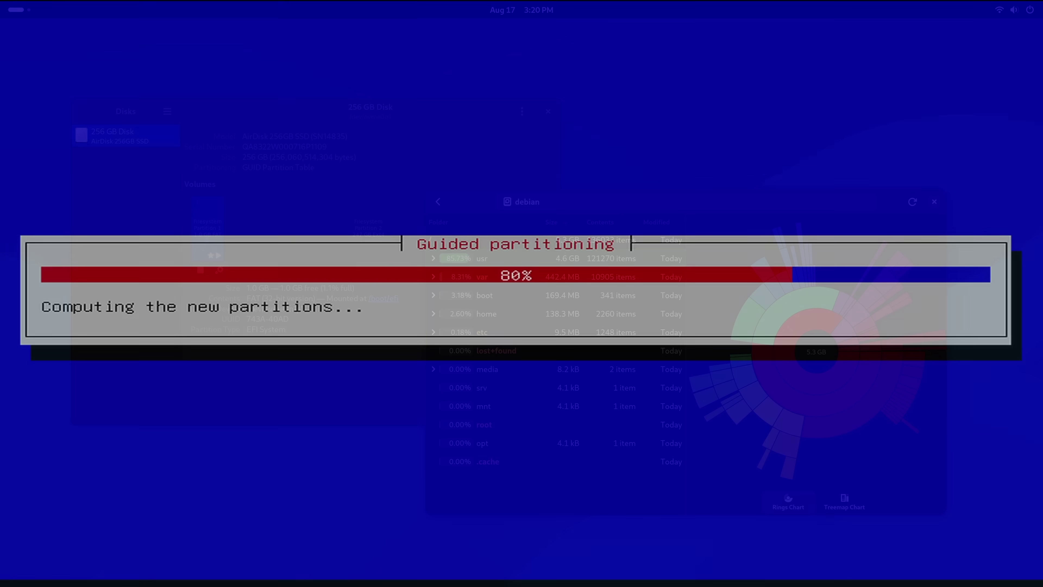
# Write the guided partitions to /dev/nvme0n1, then launch the Calamares installer from the live desktop.
pyautogui.press('Return')
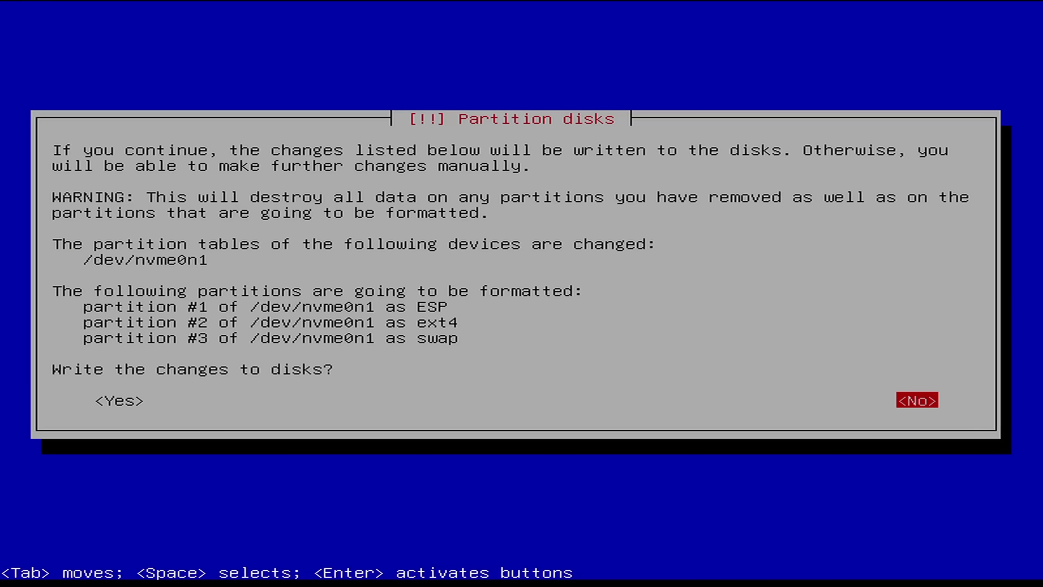
pyautogui.press('Tab')
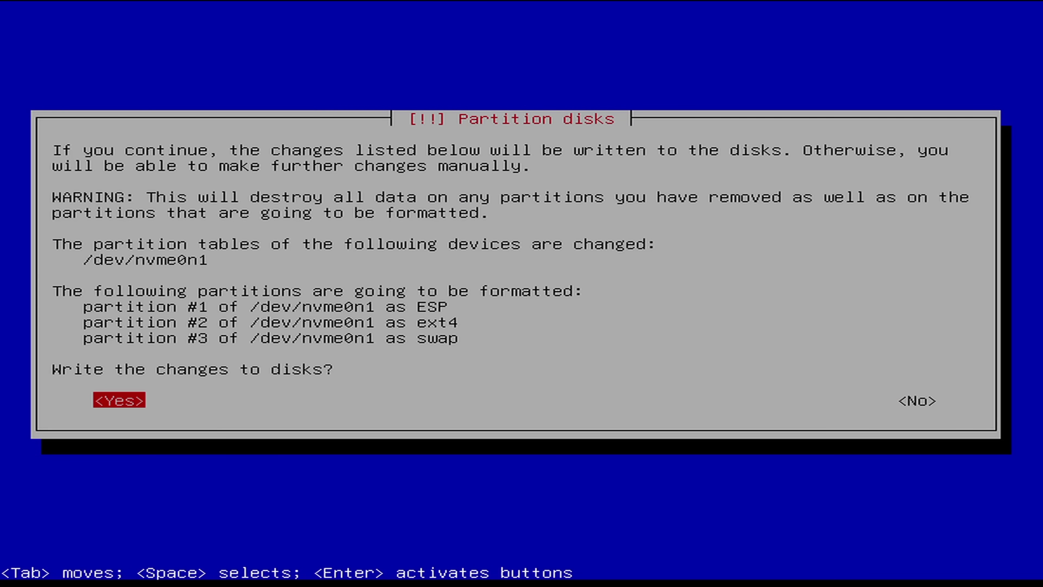
pyautogui.press('Return')
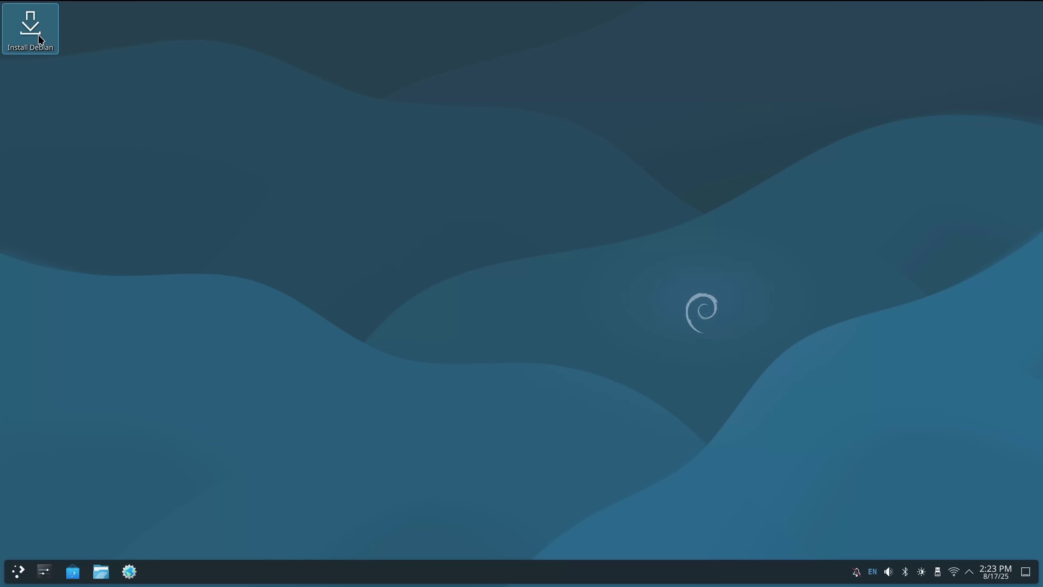
pyautogui.doubleClick(37, 34)
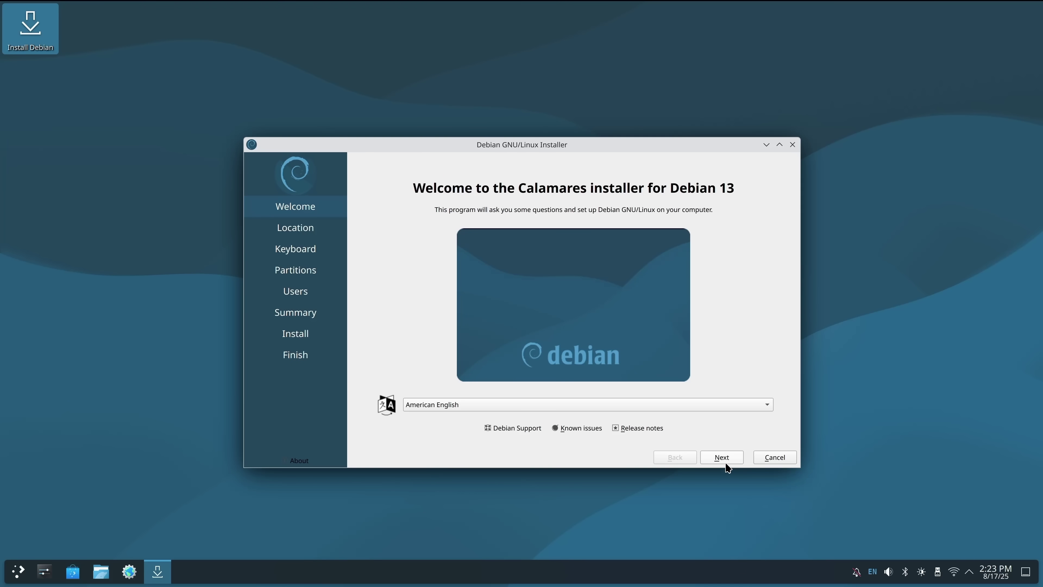
# Keep American English, New York and the US keyboard, choose Erase disk, and continue.
pyautogui.click(727, 459)
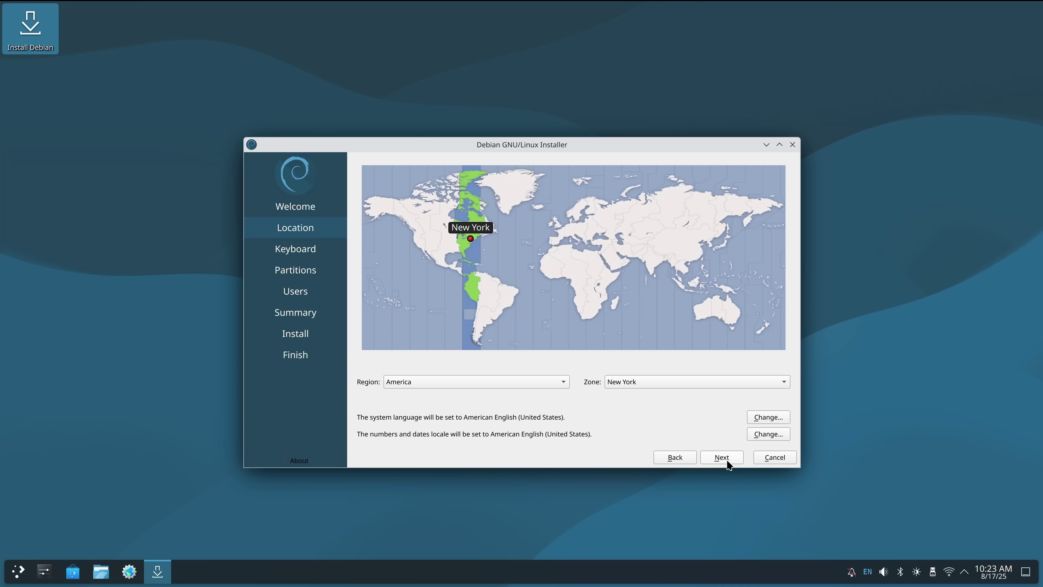
pyautogui.click(727, 459)
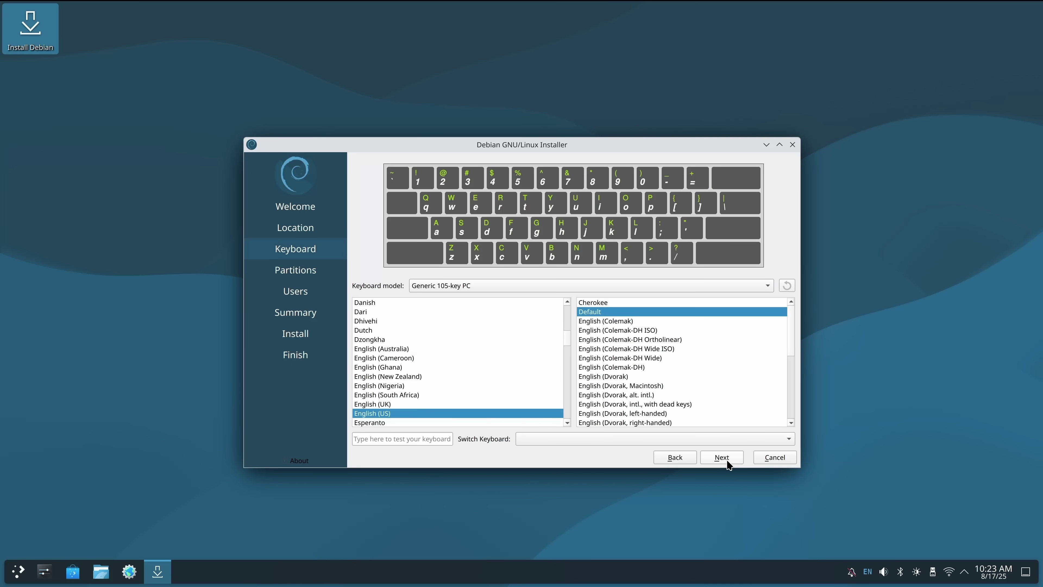
pyautogui.click(726, 459)
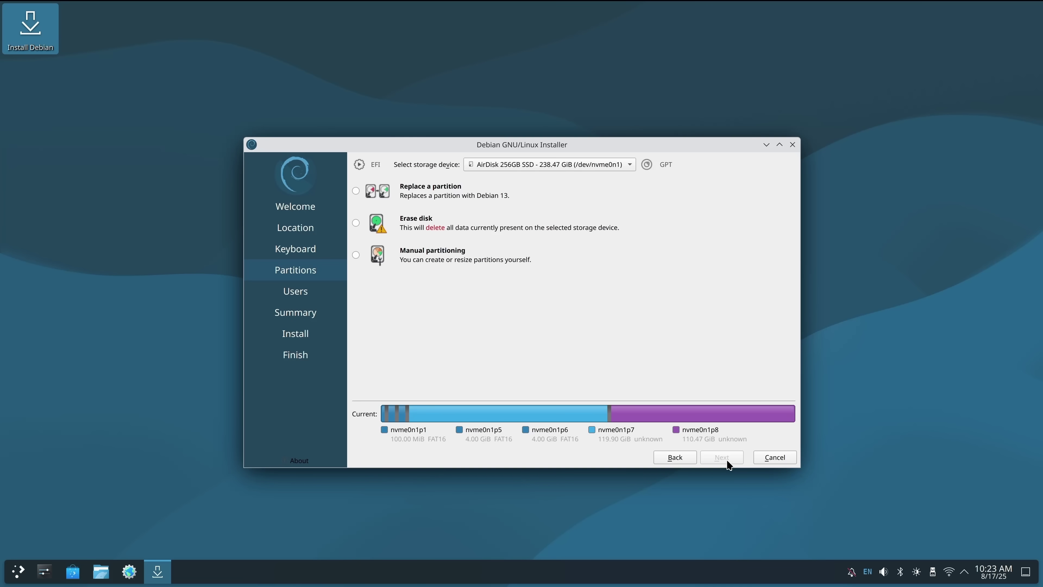
pyautogui.click(417, 217)
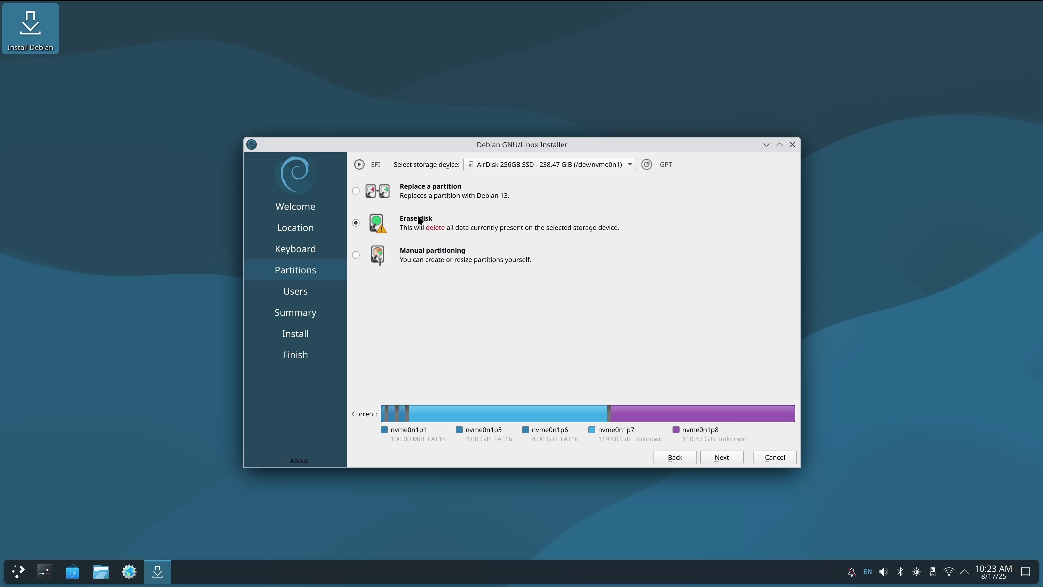
pyautogui.click(720, 459)
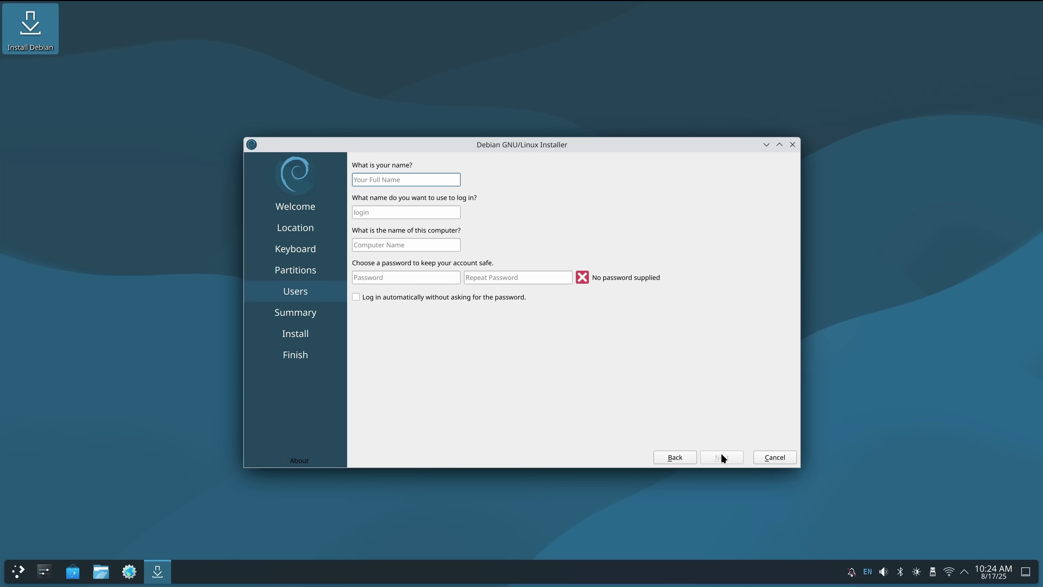
# Enter the user's full name and a shortened login name, keep the computer name, and type a password.
pyautogui.write('Jay')
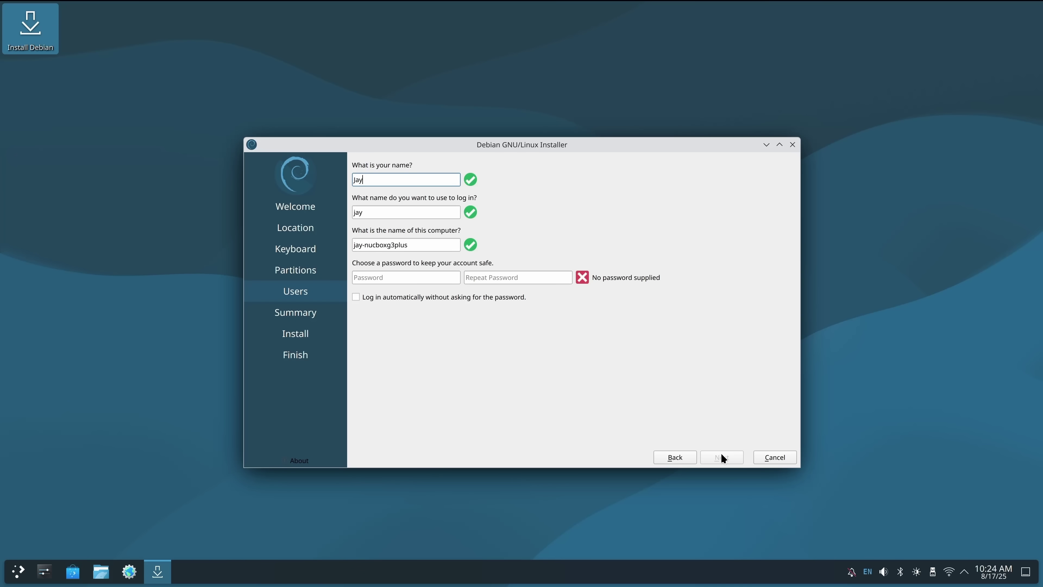
pyautogui.write(' LaCroix')
pyautogui.press('Tab')
pyautogui.write('jay')
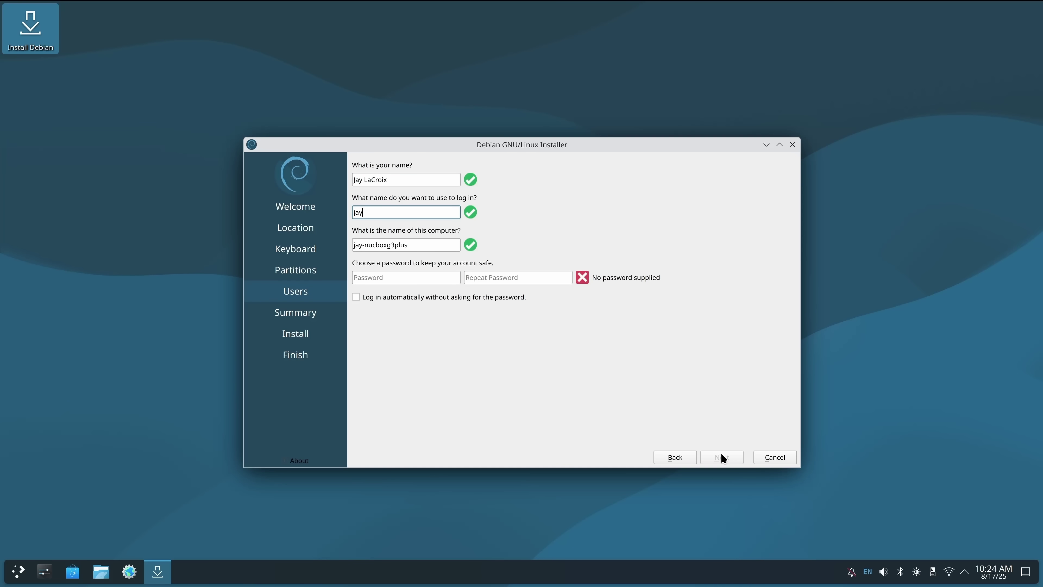
pyautogui.press('Tab')
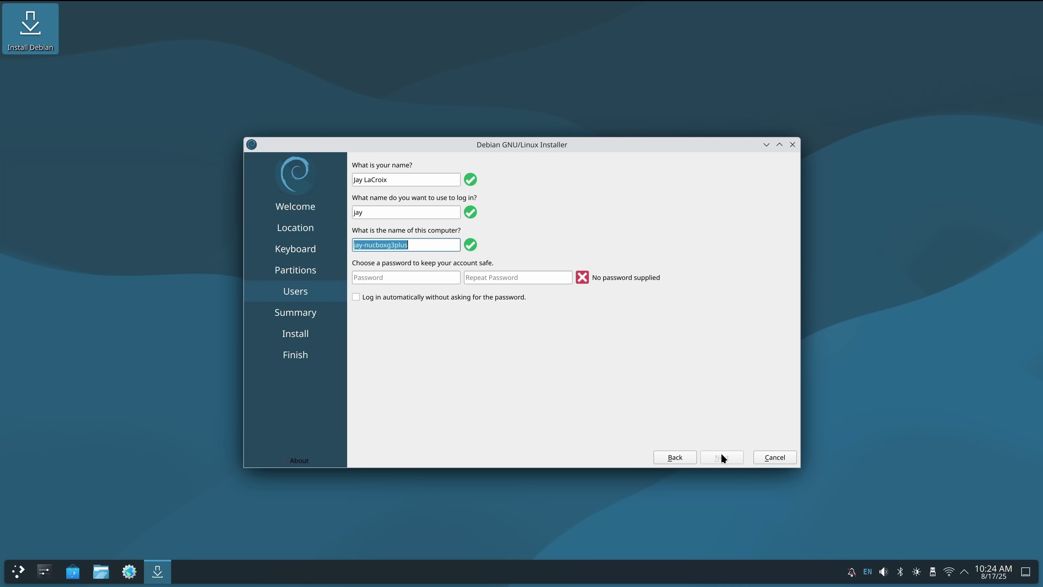
pyautogui.press('Tab')
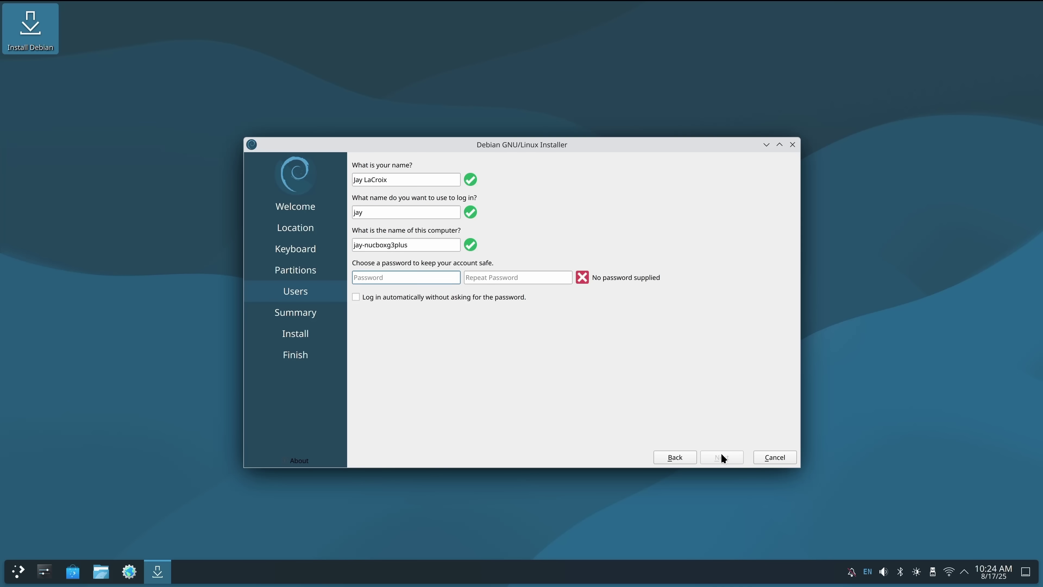
pyautogui.write('•••••')
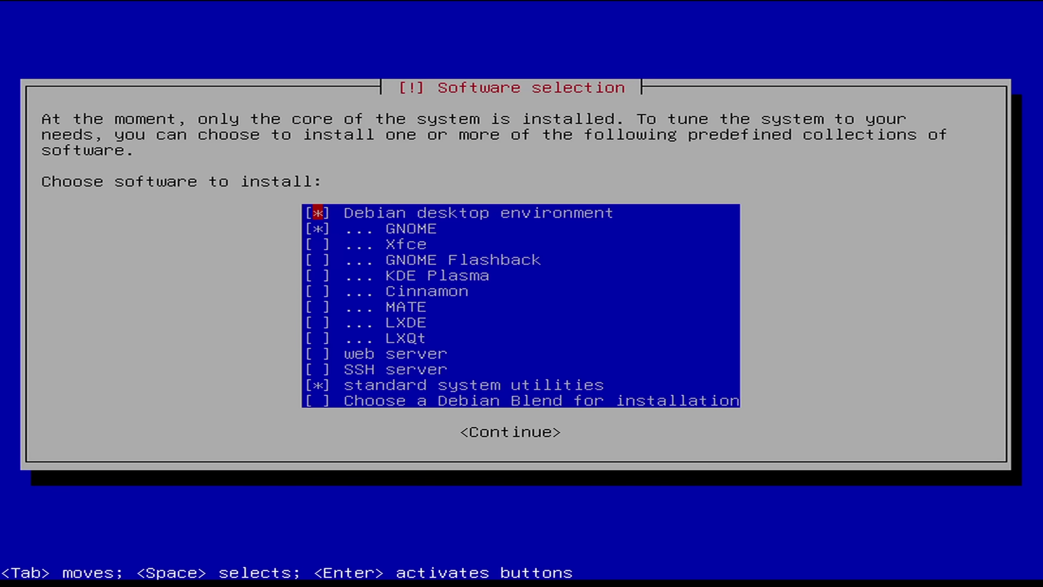
# Tick Cinnamon and LXDE alongside GNOME in Software selection and start installing.
pyautogui.press('Down')
pyautogui.press('Down')
pyautogui.press('Down')
pyautogui.press('Down')
pyautogui.press('Down')
pyautogui.press('space')
pyautogui.press('Down')
pyautogui.press('Down')
pyautogui.press('space')
pyautogui.press('Return')
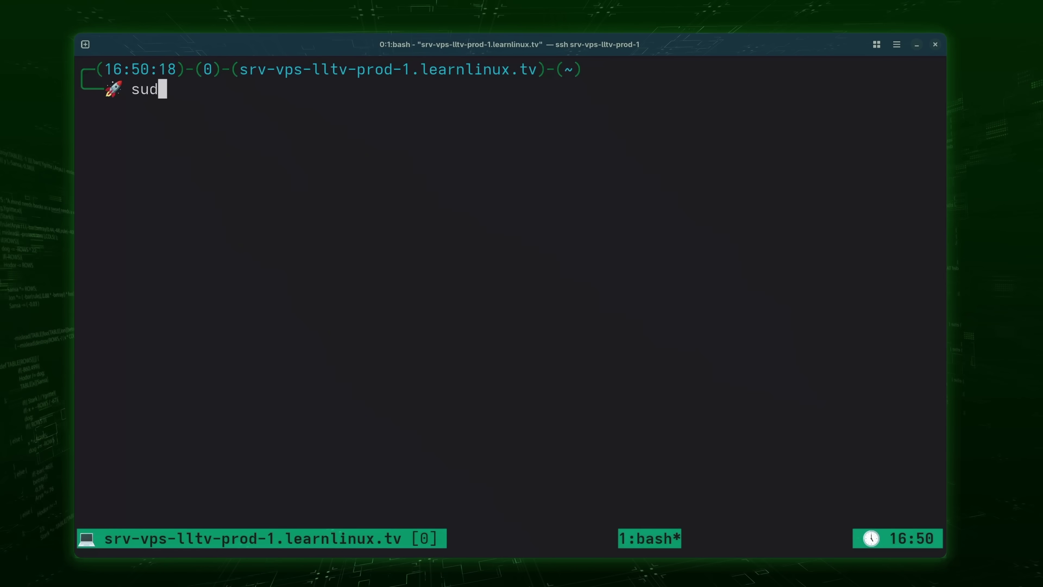
# Run sudo apt update && sudo apt dist-upgrade, and replace bookworm with trixie via :%s.
pyautogui.write('o apt up')
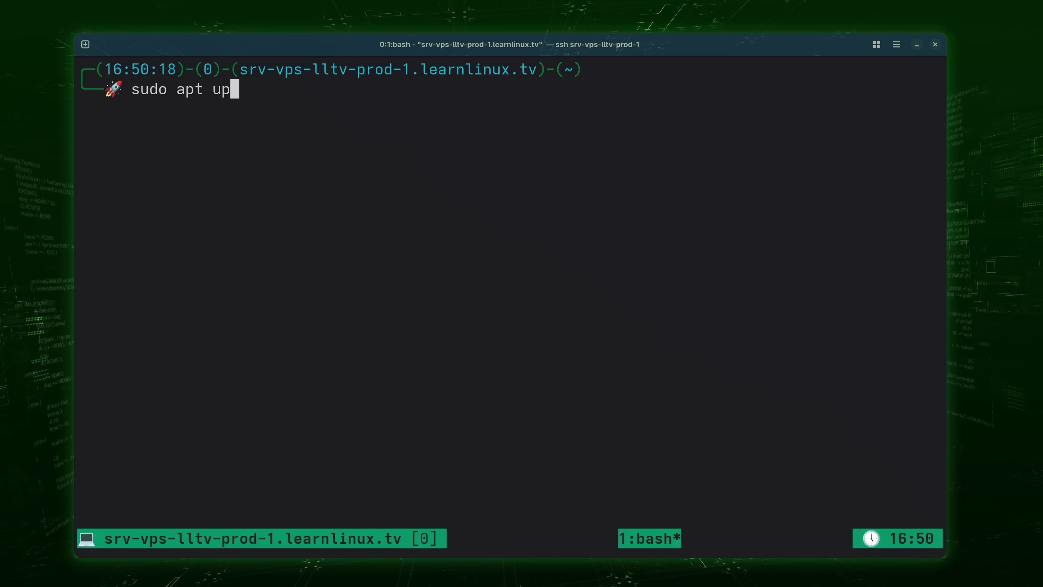
pyautogui.write('date && s')
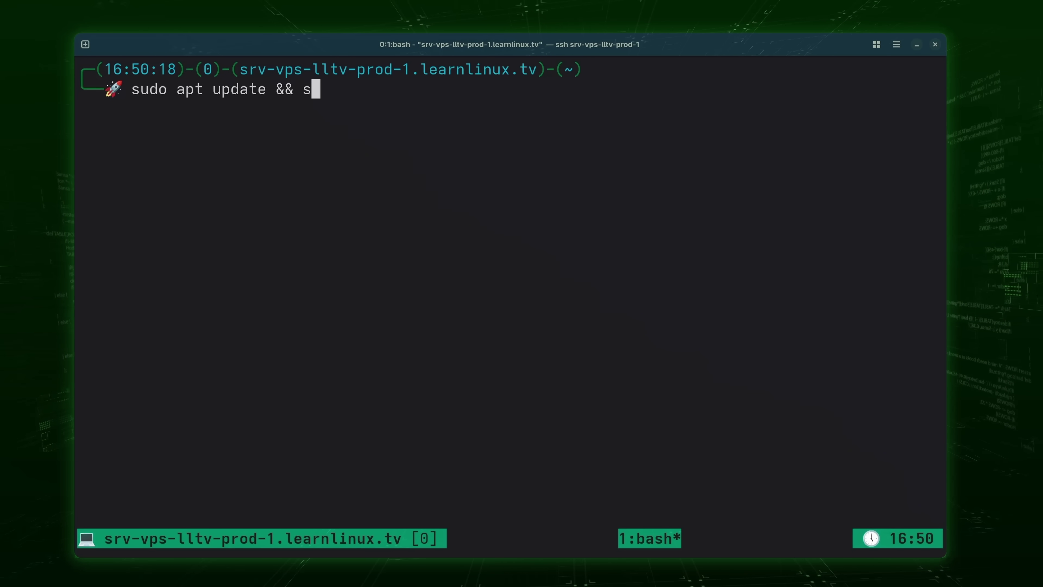
pyautogui.write('udo apt dist-')
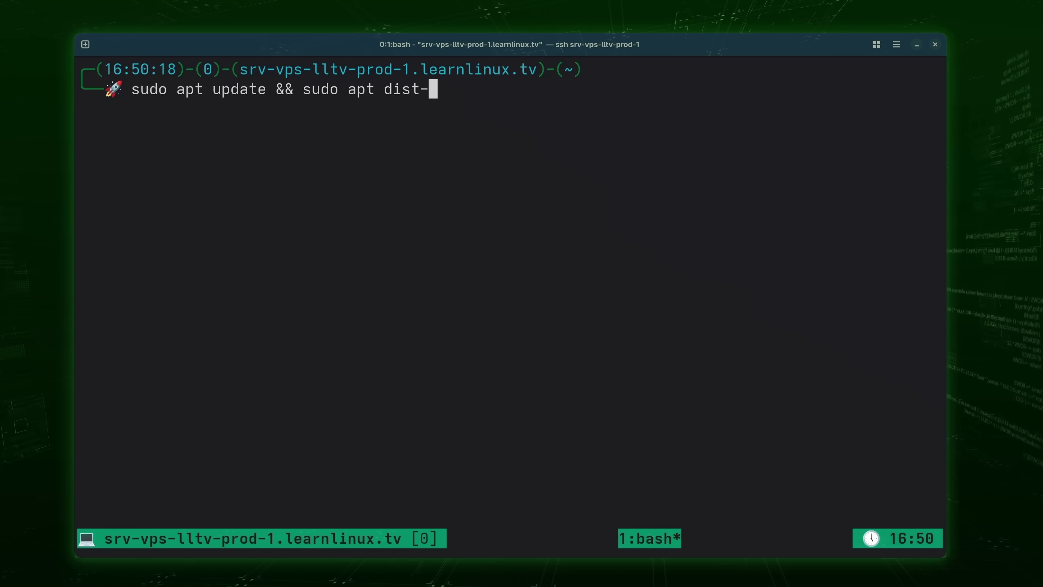
pyautogui.write('upgrade')
pyautogui.press('Return')
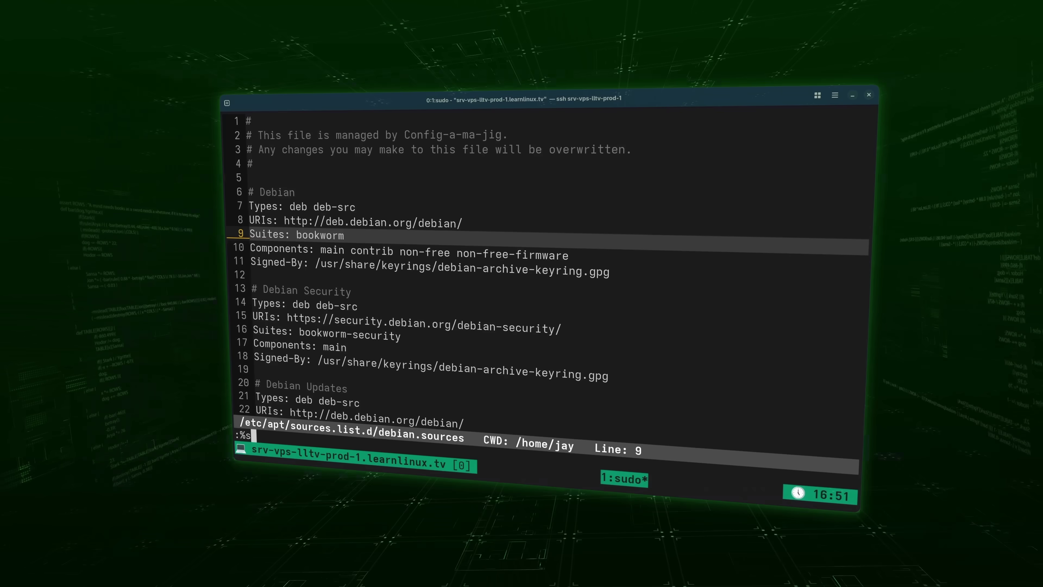
pyautogui.write(':%s/book')
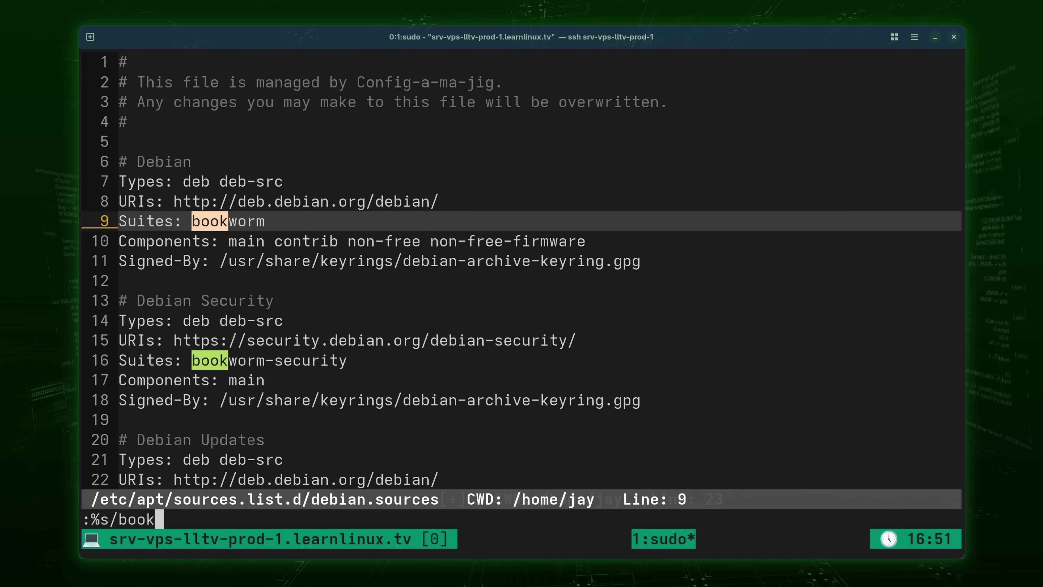
pyautogui.write('worm/trixie/g')
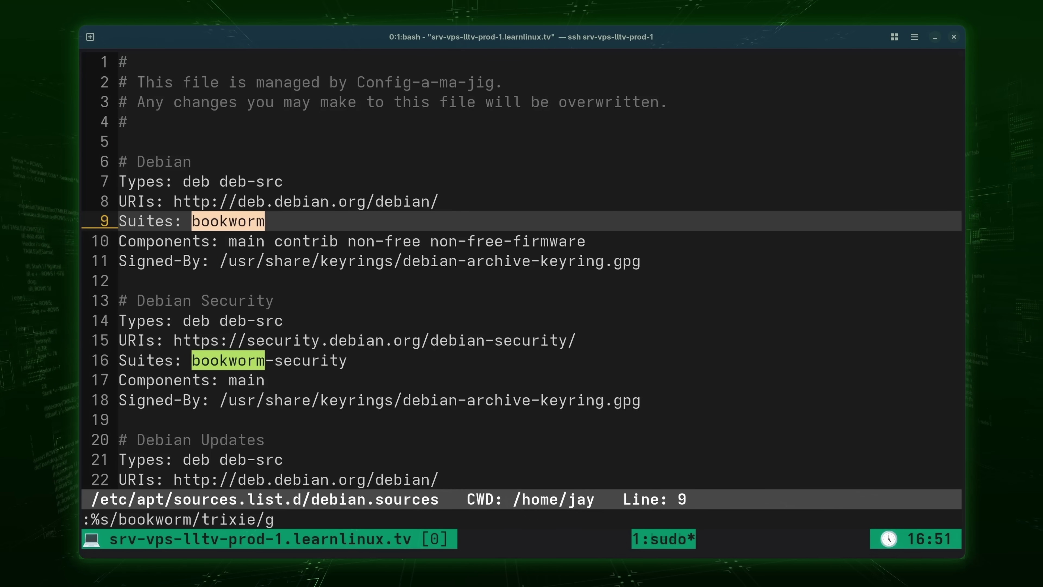
pyautogui.press('Return')
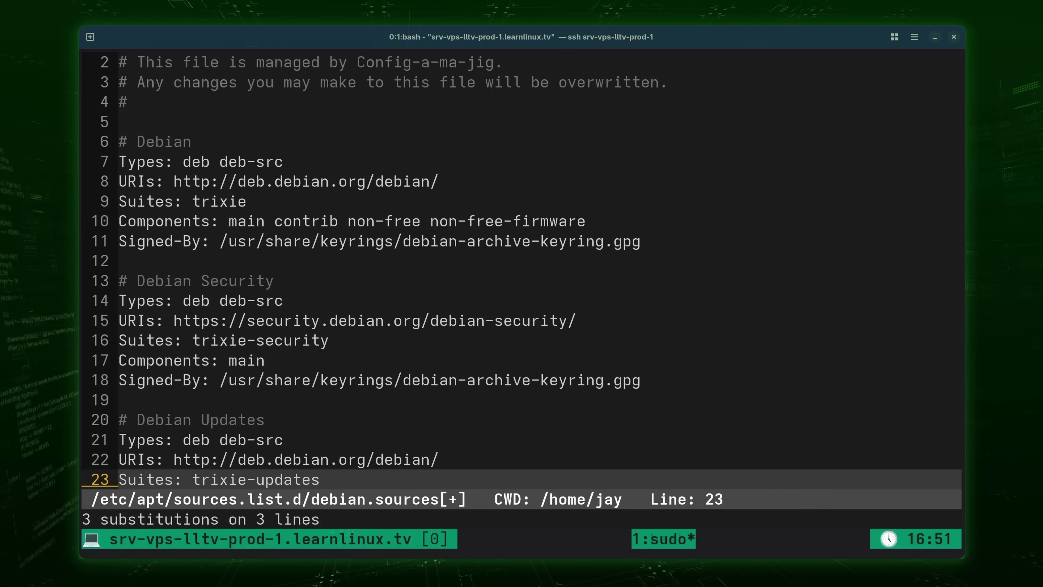
# Run sudo apt dist-upgrade and answer y so the Trixie packages start downloading.
pyautogui.write('su')
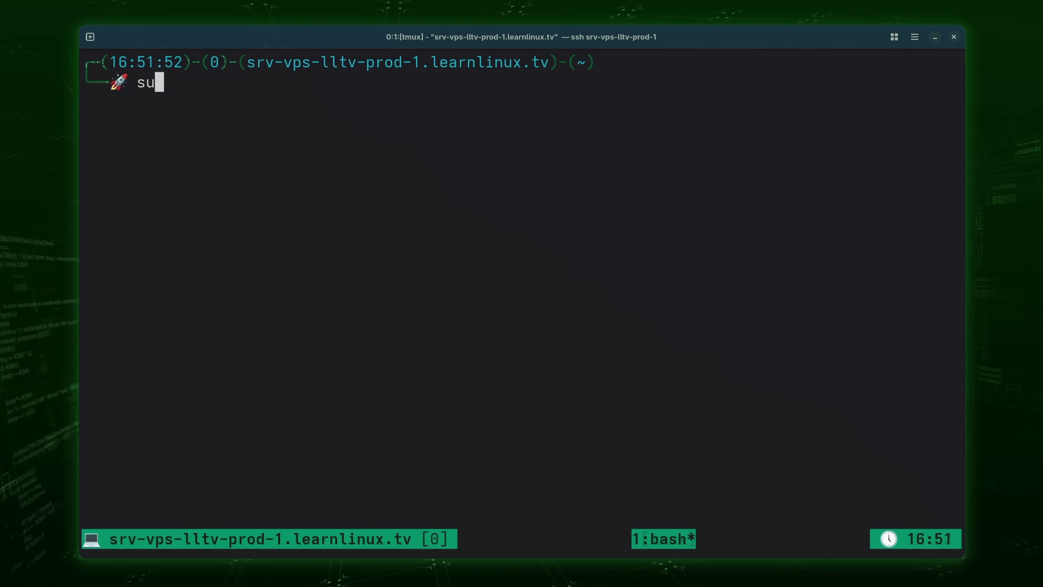
pyautogui.write('do apt dist-upgrade')
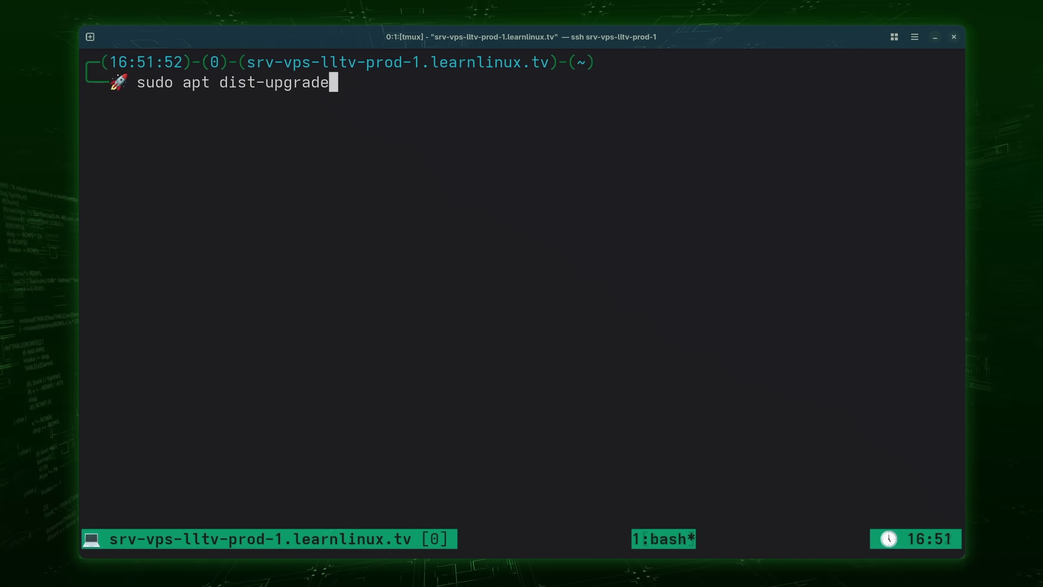
pyautogui.press('Return')
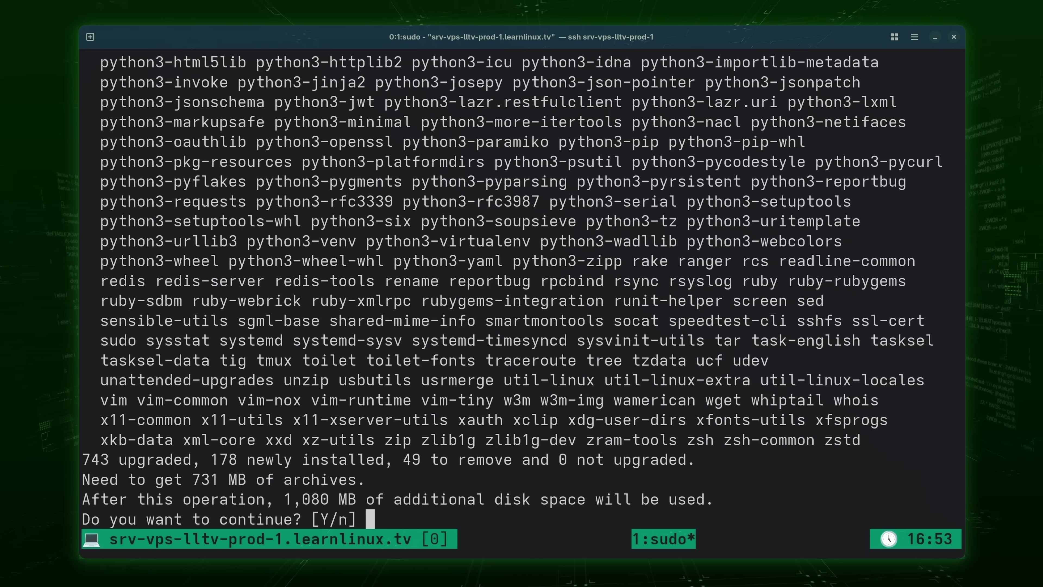
pyautogui.write('y')
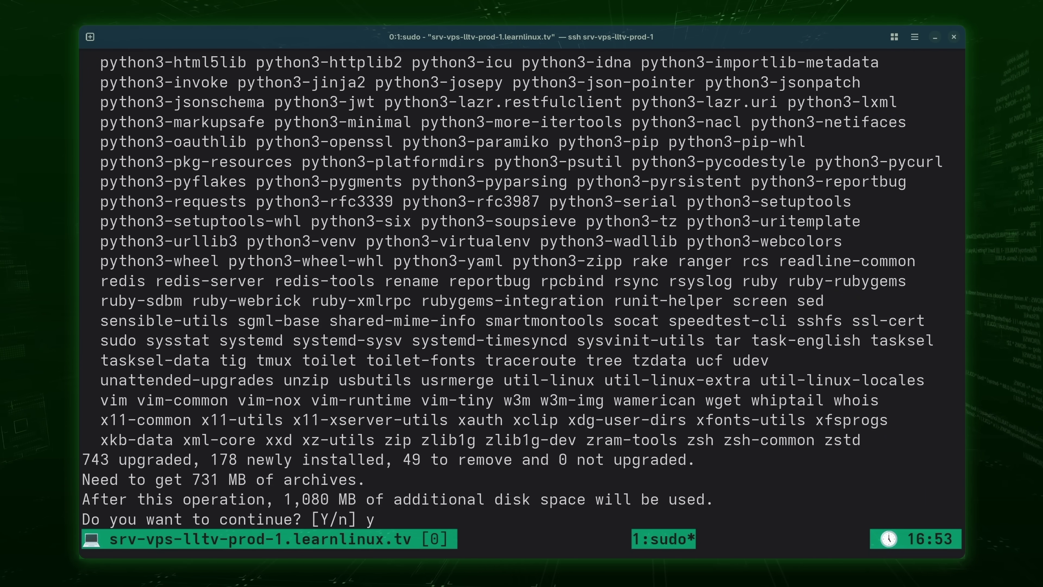
pyautogui.press('Return')
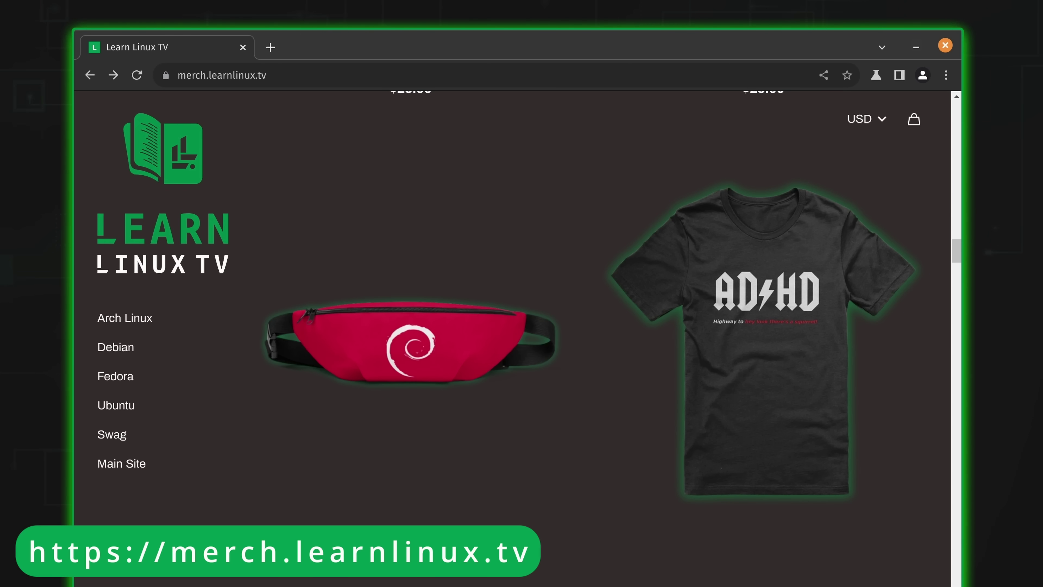
pyautogui.scroll(-10, 575, 329)
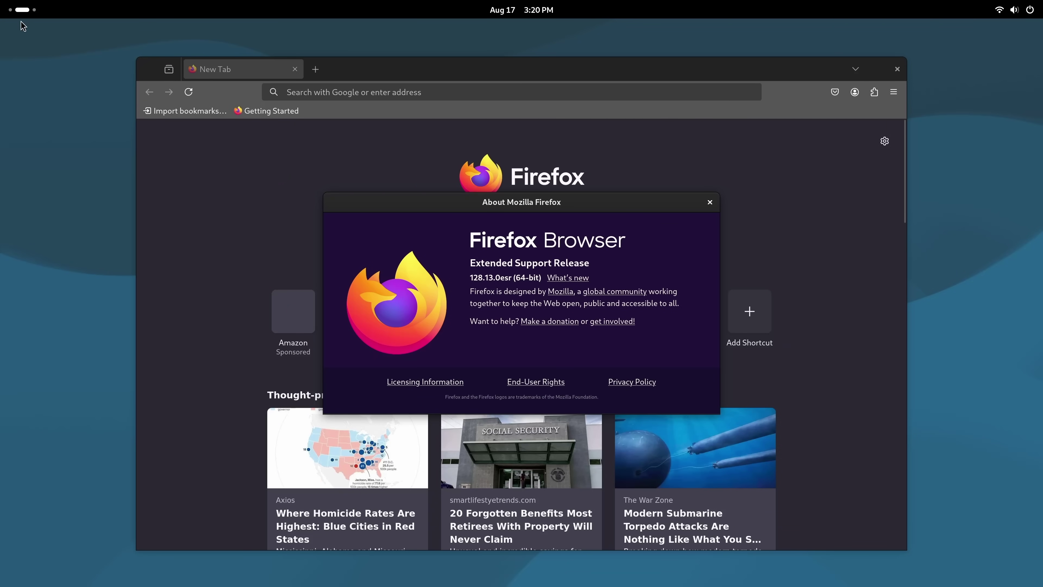
# Launch LibreOffice Writer from the app grid on the empty third workspace.
pyautogui.click(21, 11)
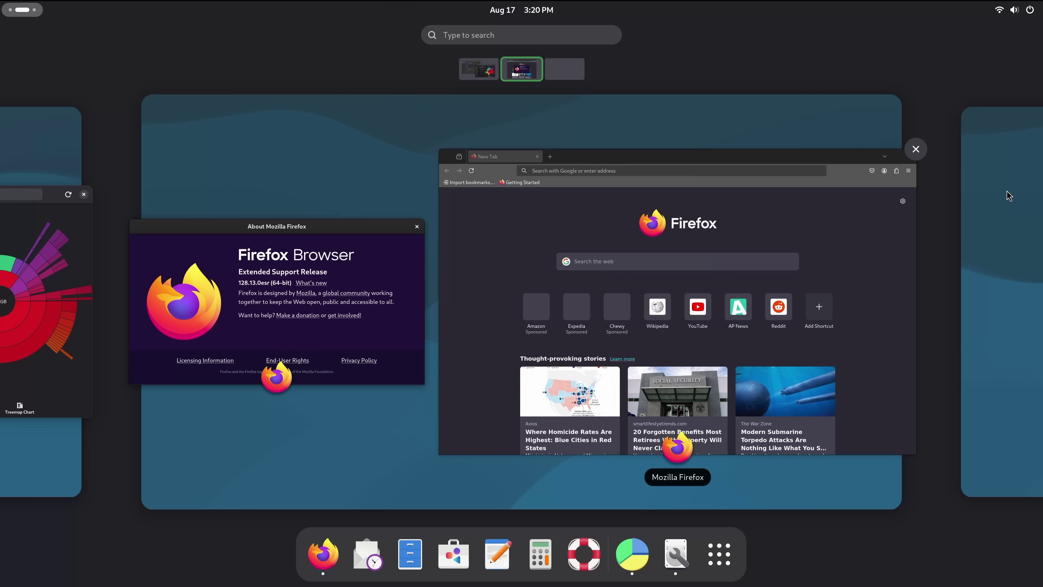
pyautogui.click(1009, 196)
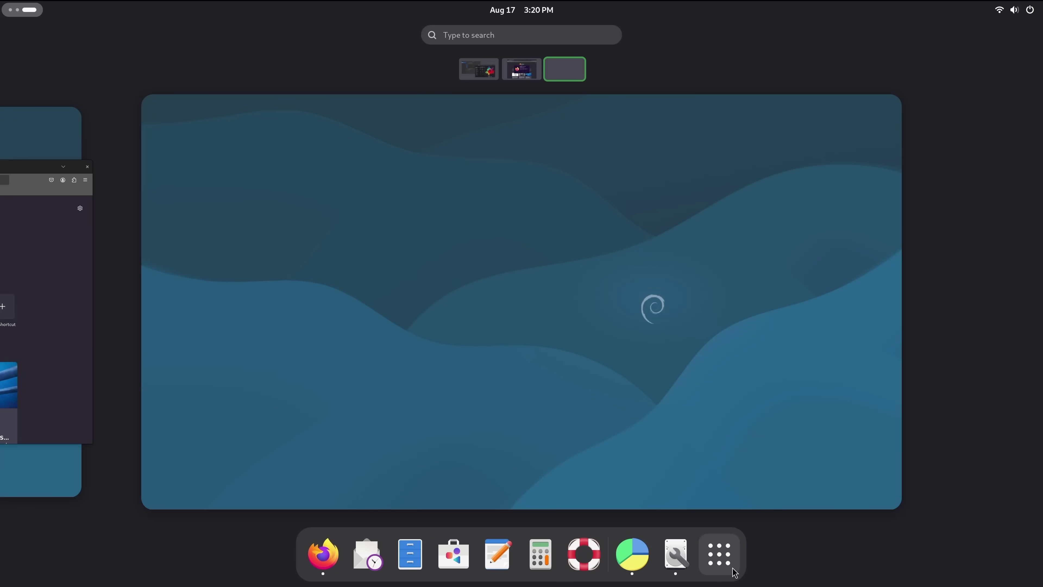
pyautogui.click(722, 572)
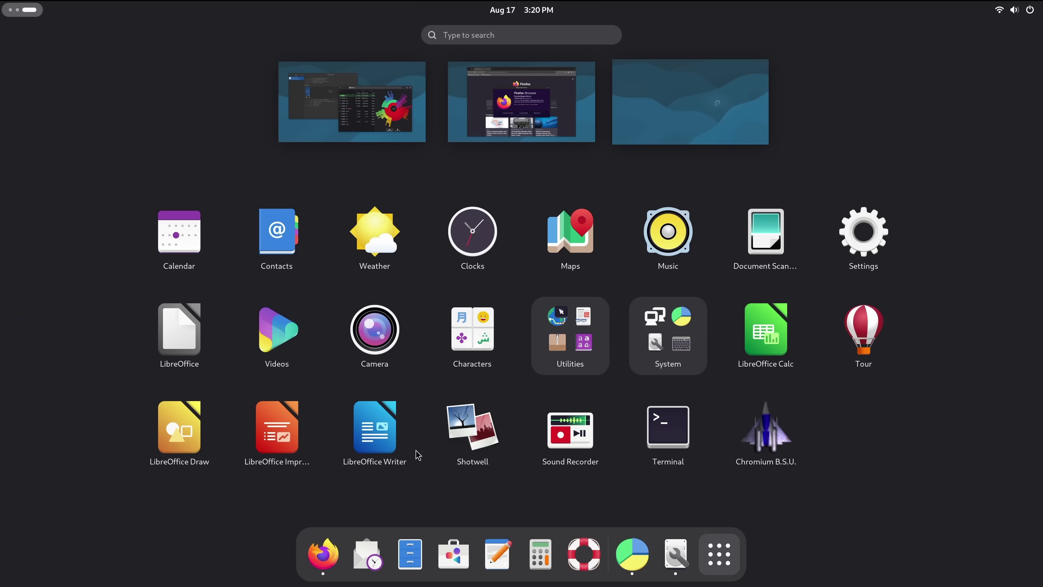
pyautogui.click(403, 419)
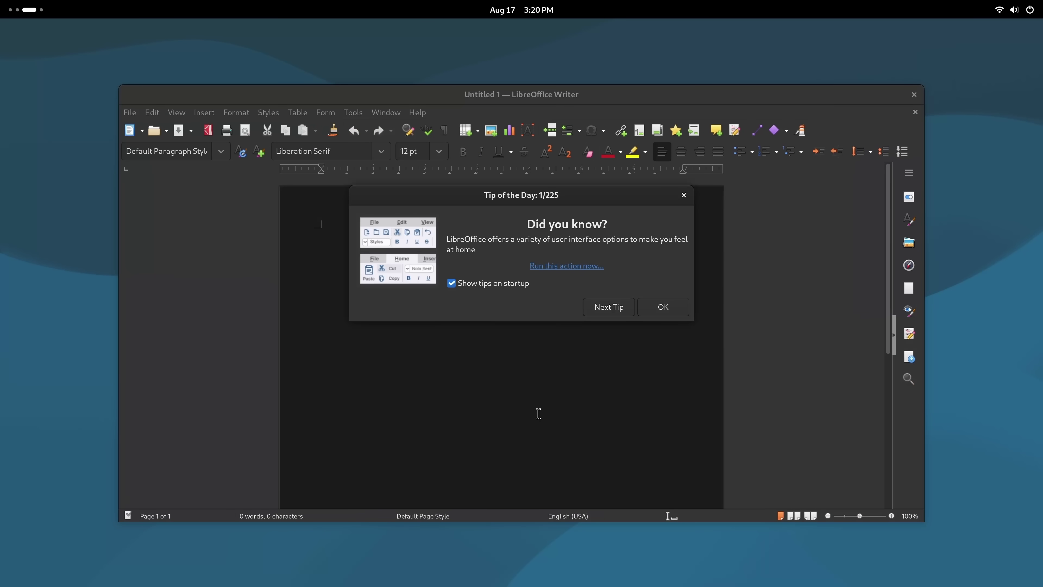
# Dismiss the Tip of the Day and view Help > About LibreOffice showing version 25.2.3.2.
pyautogui.click(677, 312)
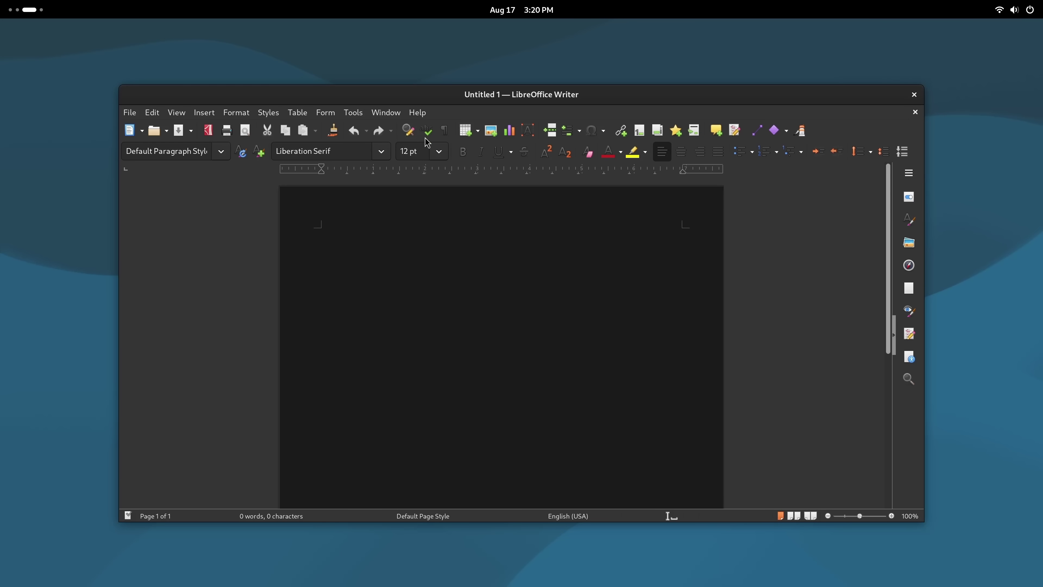
pyautogui.click(419, 114)
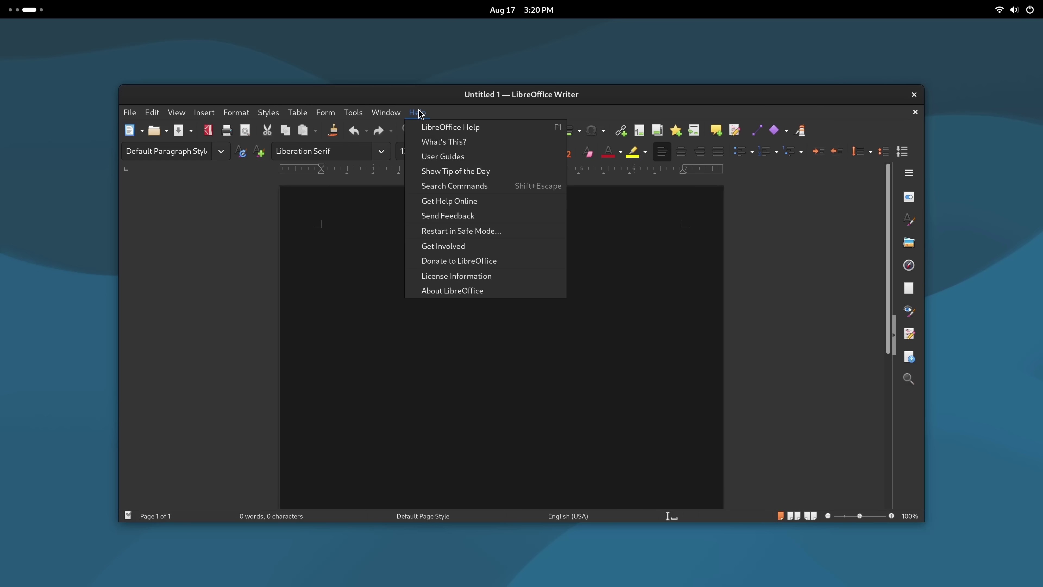
pyautogui.click(466, 292)
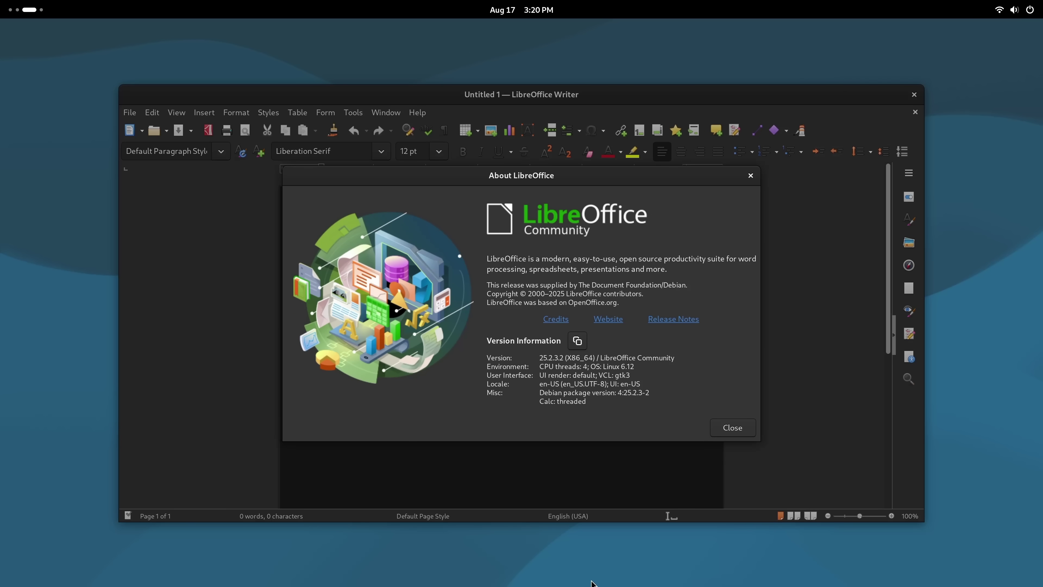
pyautogui.click(20, 12)
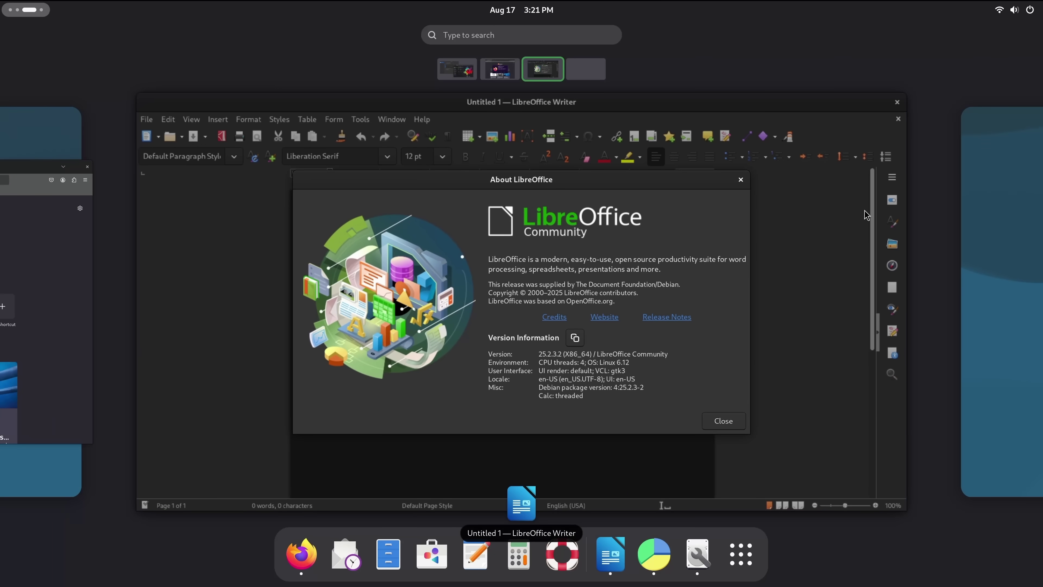
# Launch Files and a Terminal on the empty fourth workspace.
pyautogui.click(1014, 230)
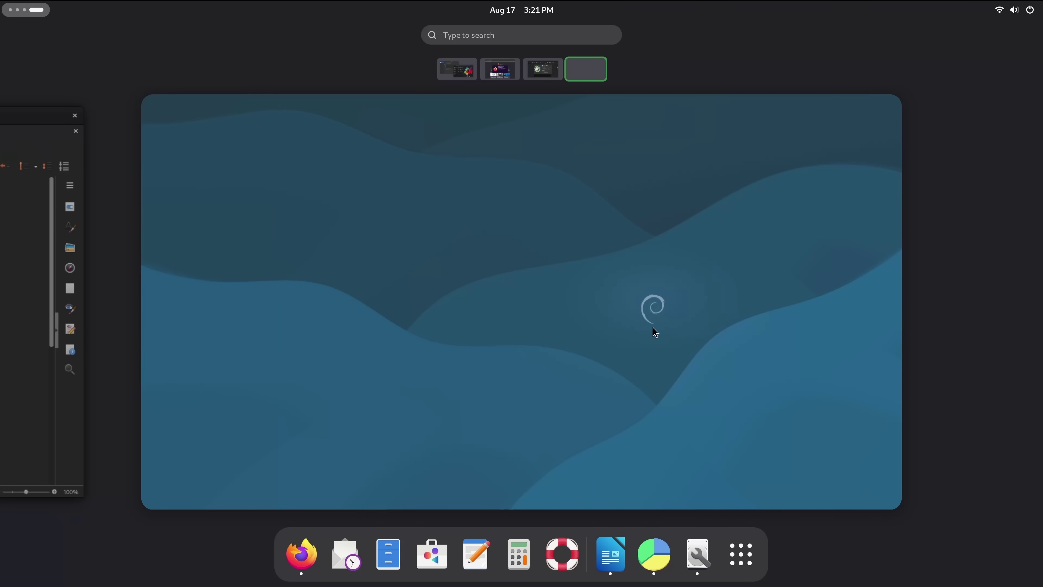
pyautogui.click(388, 554)
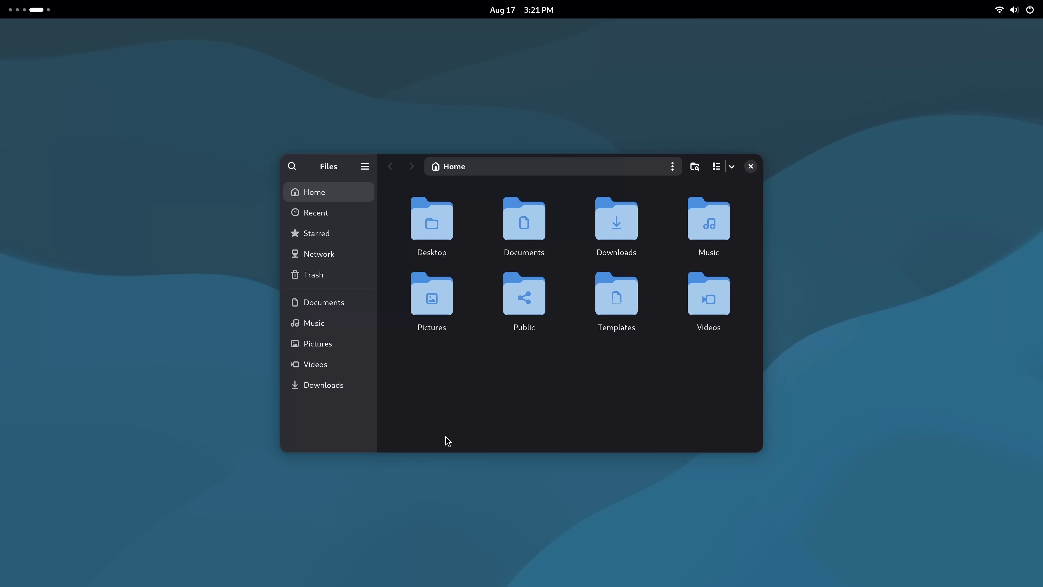
pyautogui.press('super')
pyautogui.click(740, 554)
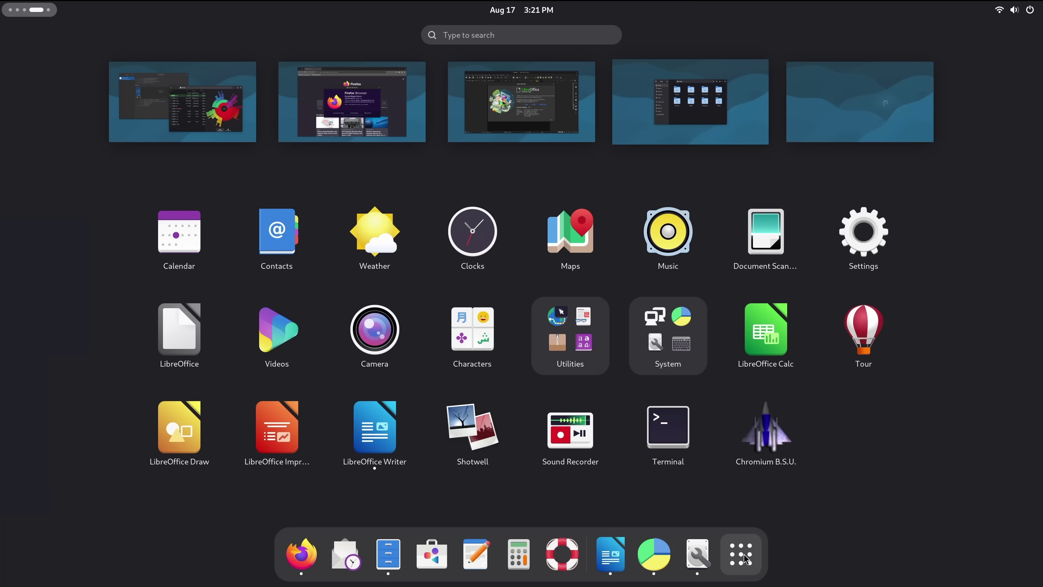
pyautogui.click(675, 430)
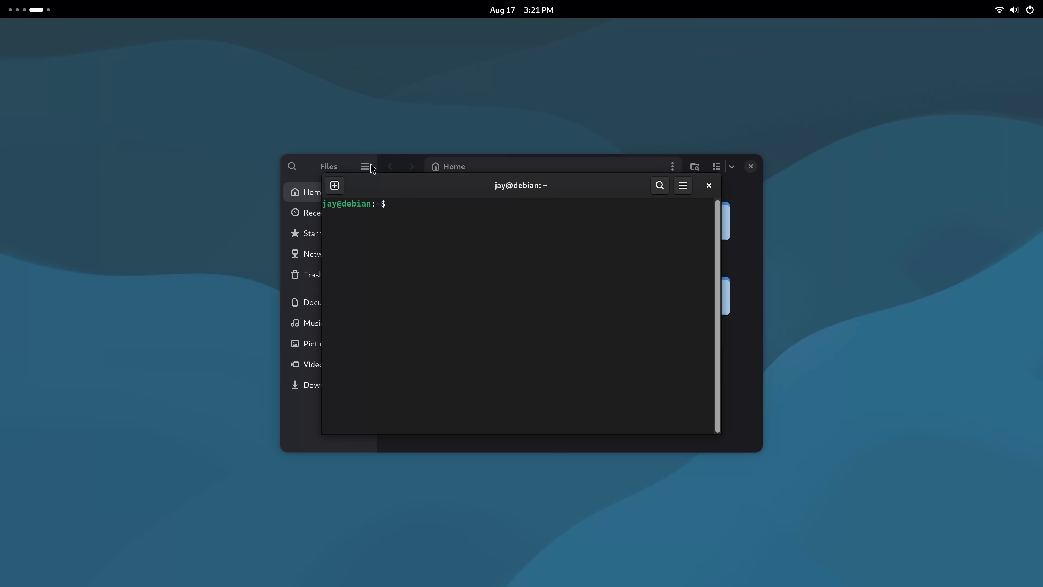
# Tile Files on the left half and a wider terminal on the right half.
pyautogui.click(398, 161)
pyautogui.moveTo(399, 161); pyautogui.dragTo(4, 187)
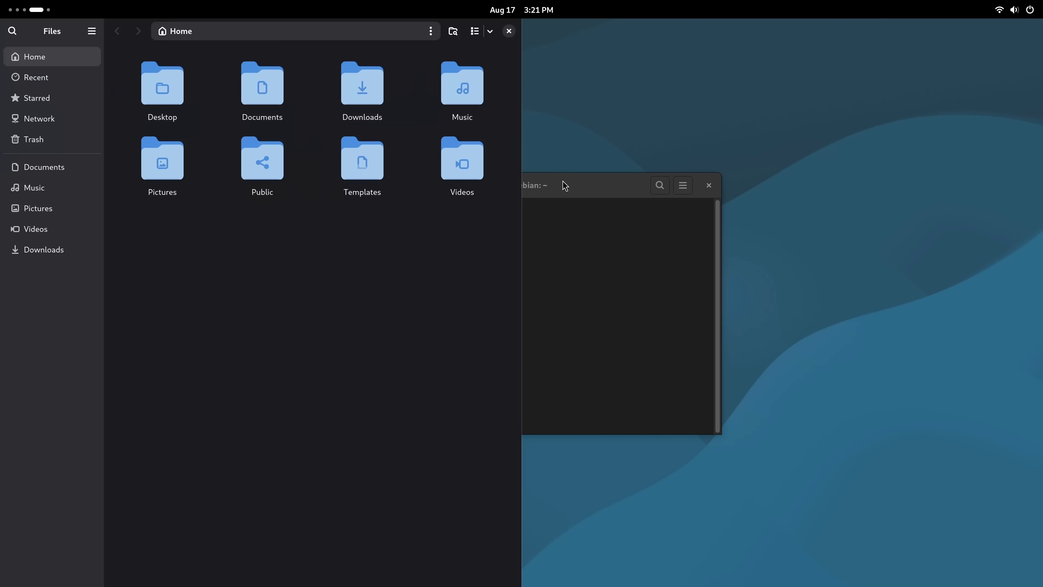
pyautogui.moveTo(561, 185); pyautogui.dragTo(1039, 214)
pyautogui.moveTo(524, 279); pyautogui.dragTo(566, 266)
# Switch Files to list view, then move to the empty last workspace.
pyautogui.click(521, 32)
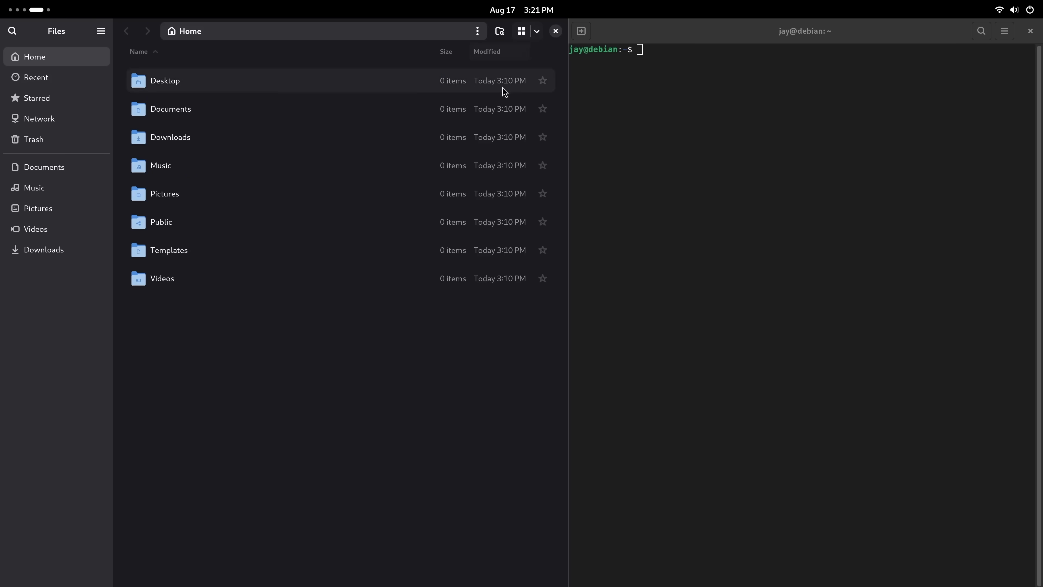
pyautogui.click(624, 119)
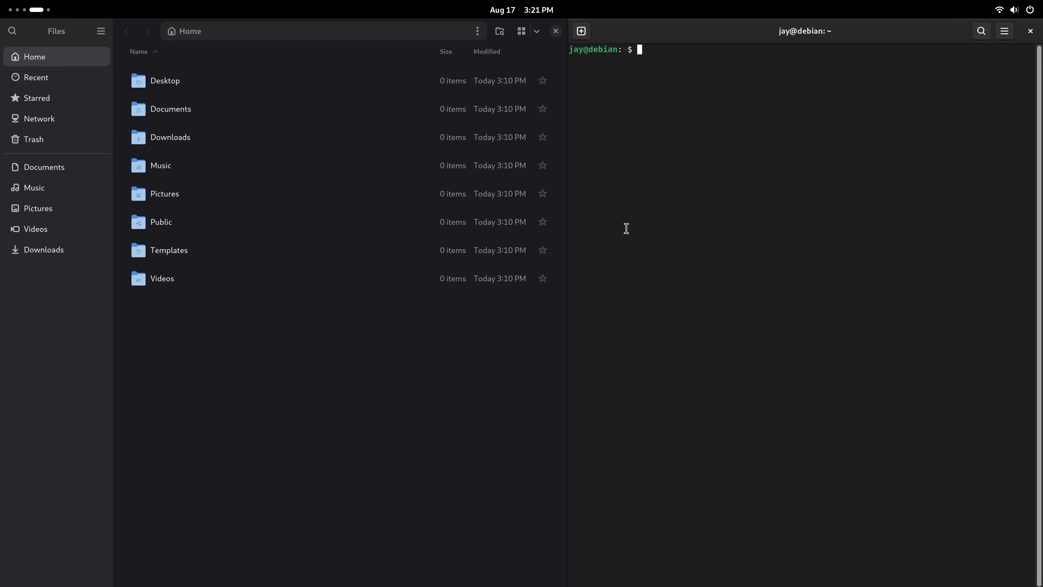
pyautogui.press('super')
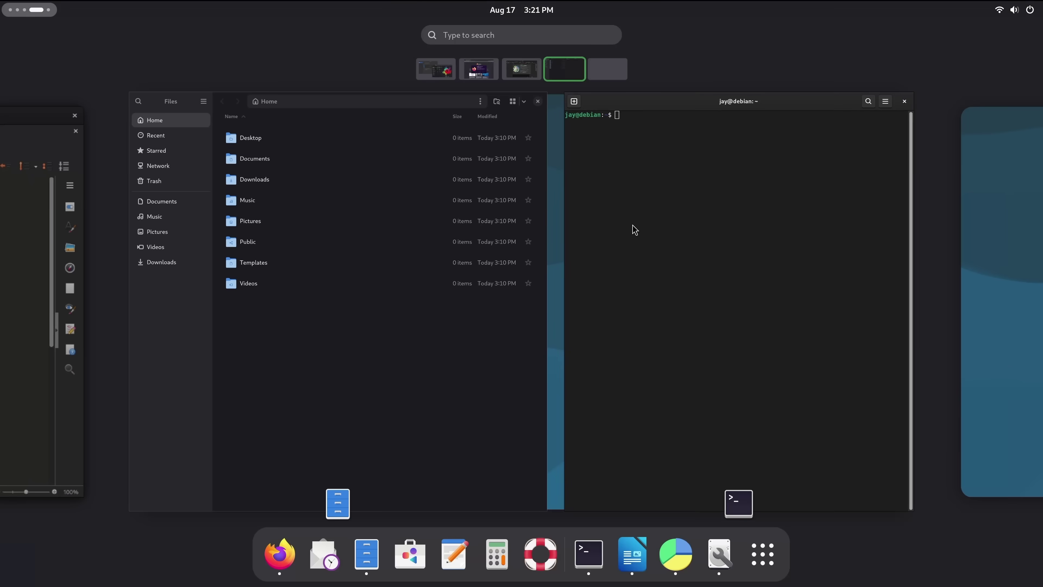
pyautogui.click(606, 71)
# Bring up the Show Applications grid on the last workspace.
pyautogui.click(762, 553)
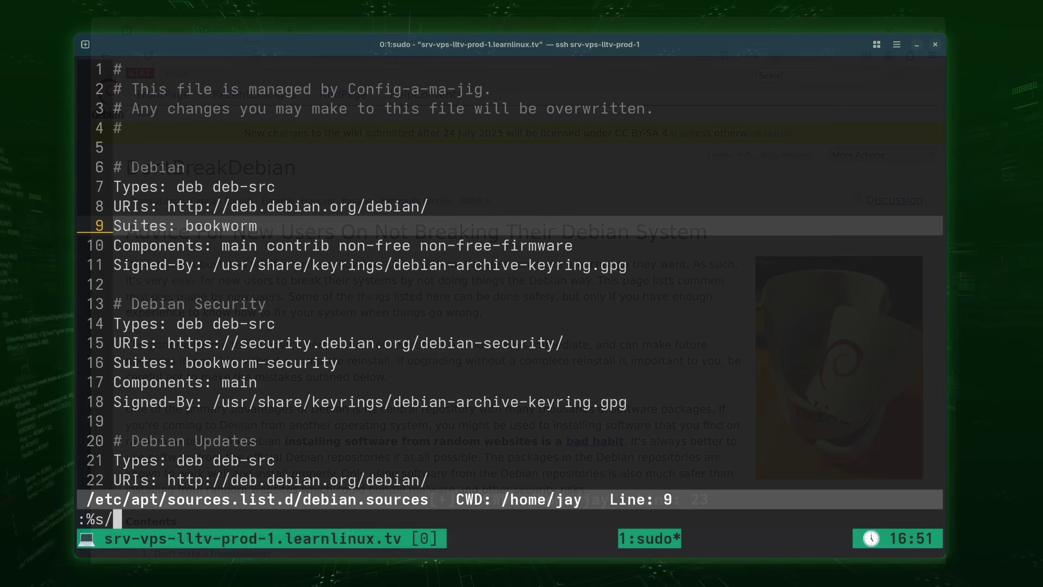
# Substitute bookworm with trixie across debian.sources, save with :wq, and clear the terminal.
pyautogui.write('bookw')
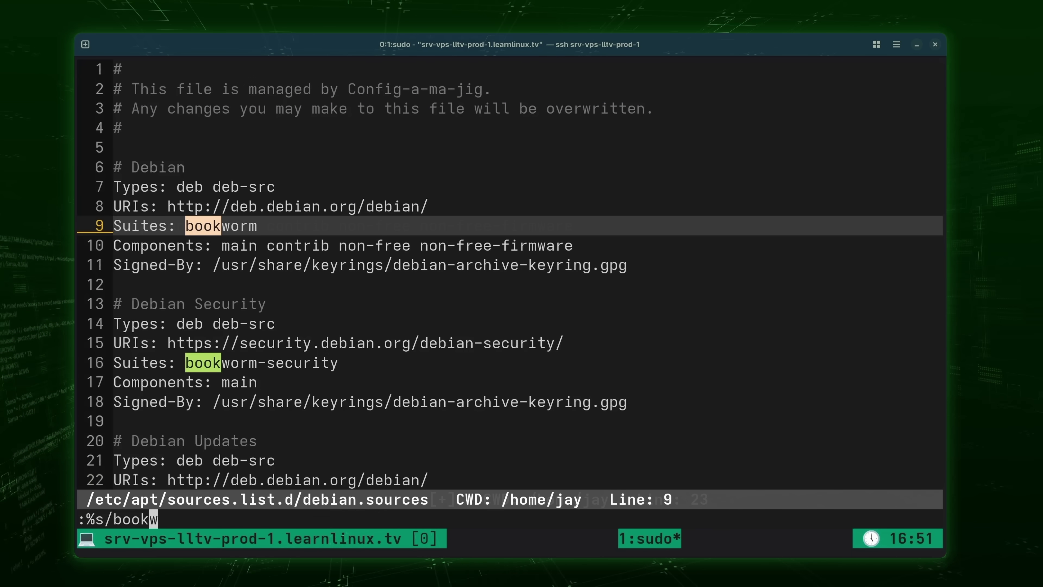
pyautogui.write('orm/')
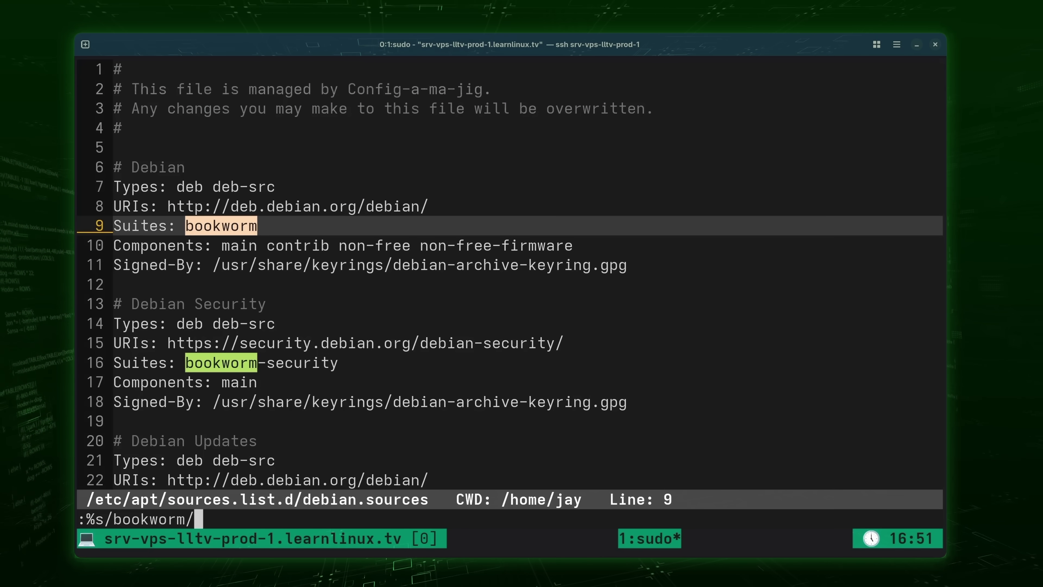
pyautogui.write('trixie/g')
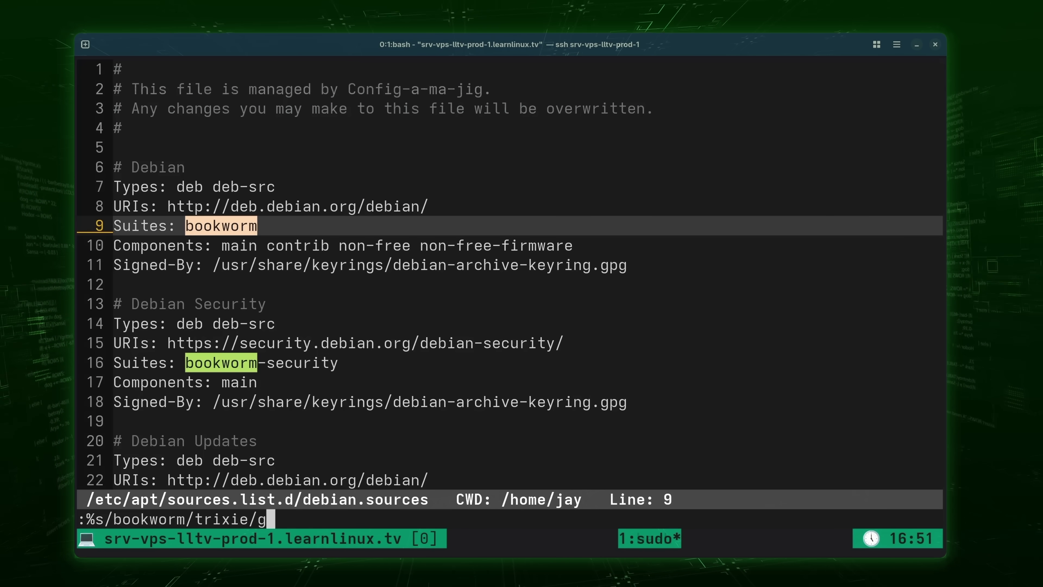
pyautogui.press('Return')
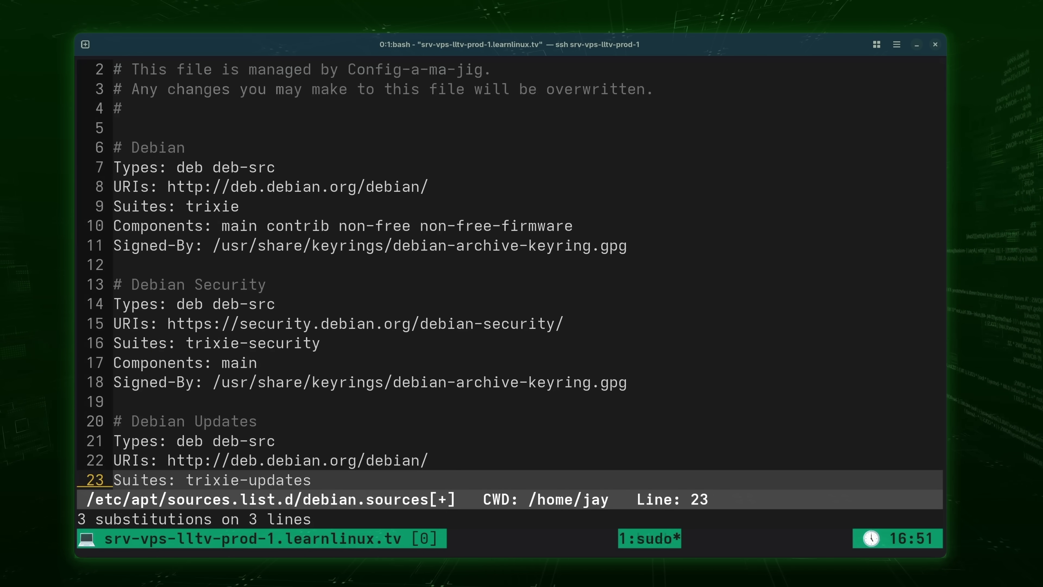
pyautogui.write(':wq')
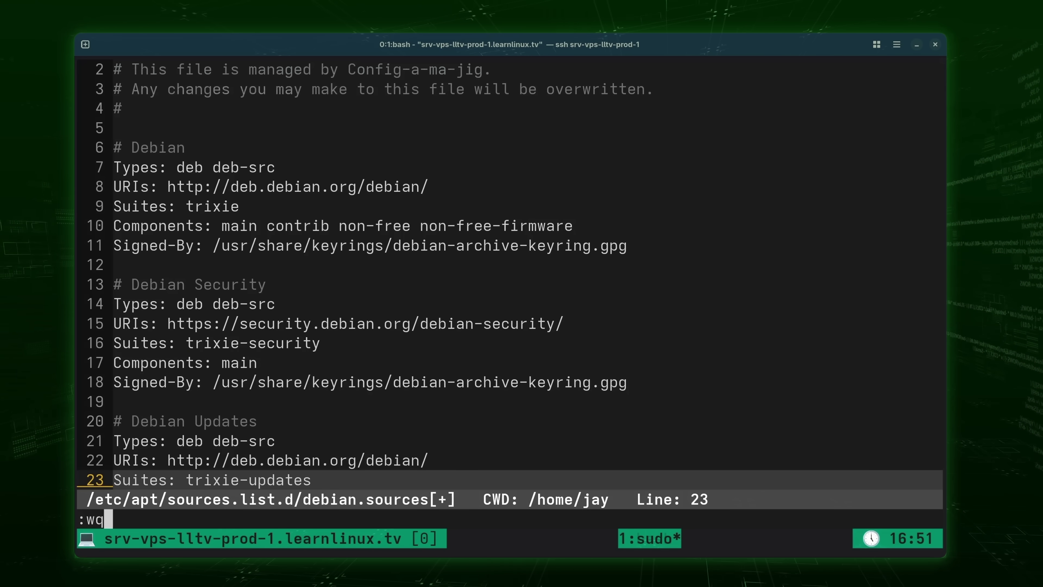
pyautogui.press('Return')
pyautogui.hotkey('ctrl', 'l')
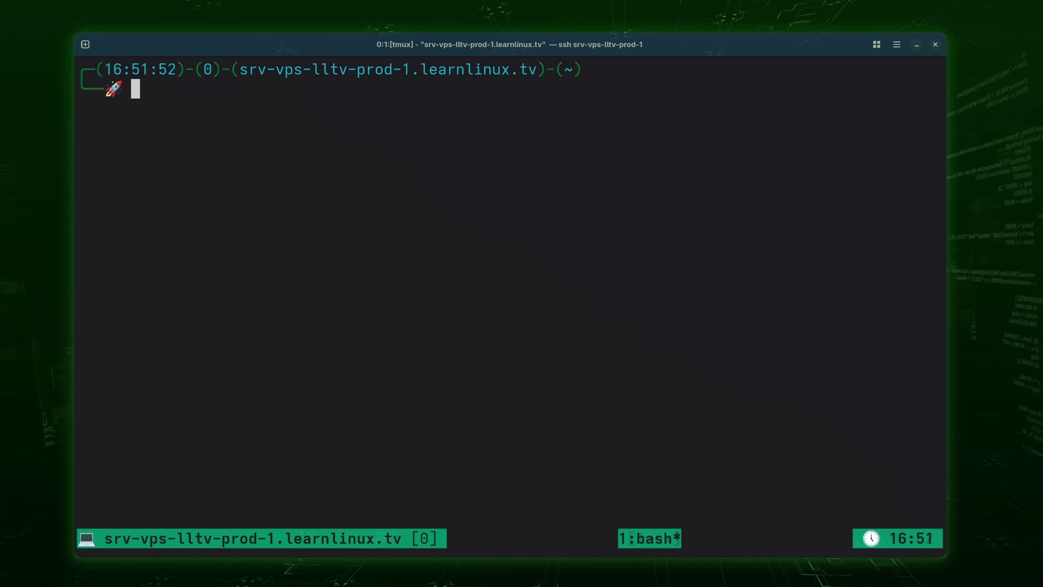
# Run sudo apt dist-upgrade and confirm with y so the trixie packages begin downloading.
pyautogui.write('sudo apt dist-upgrade')
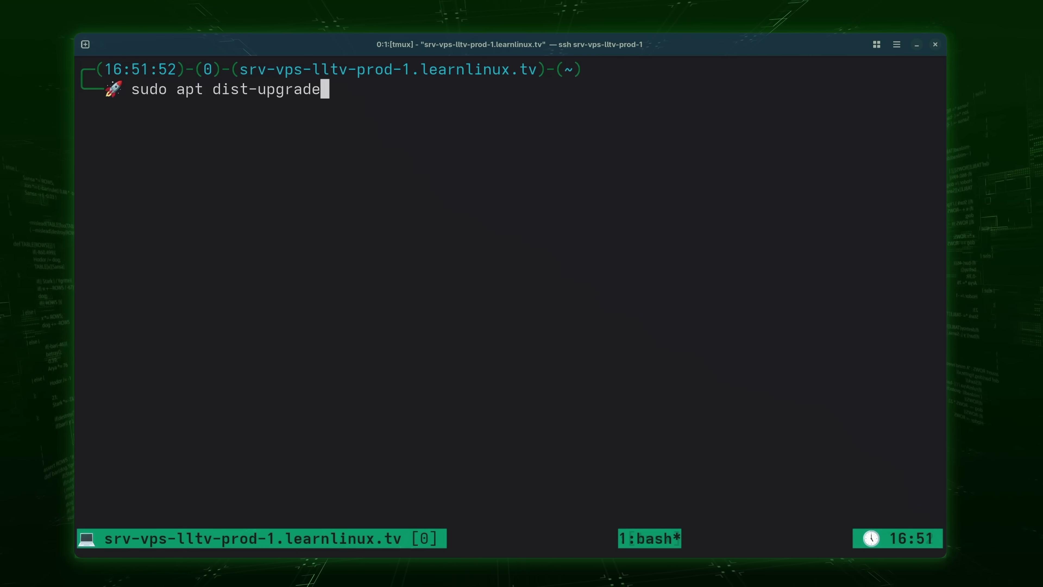
pyautogui.press('Return')
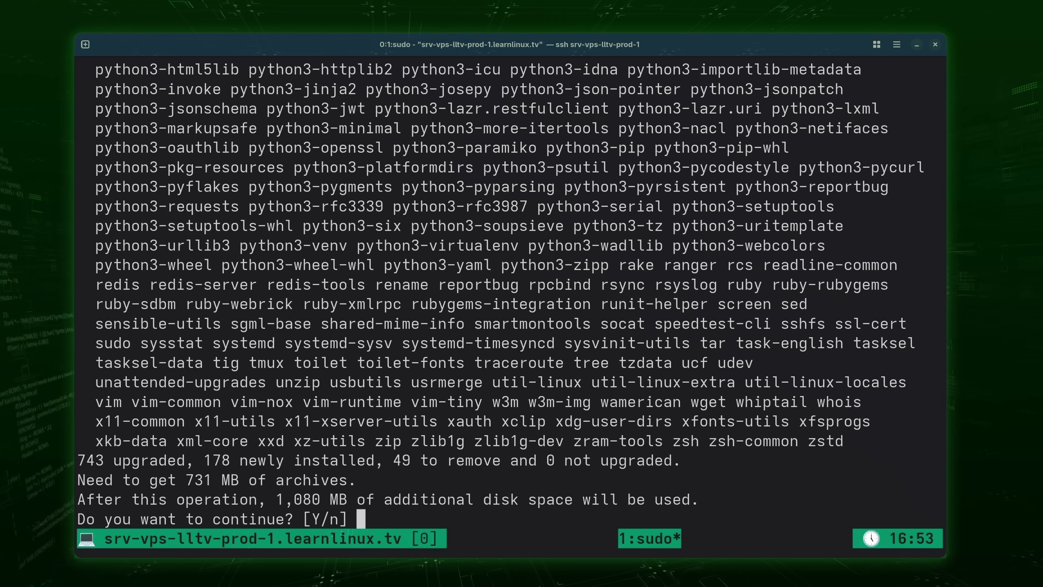
pyautogui.write('y')
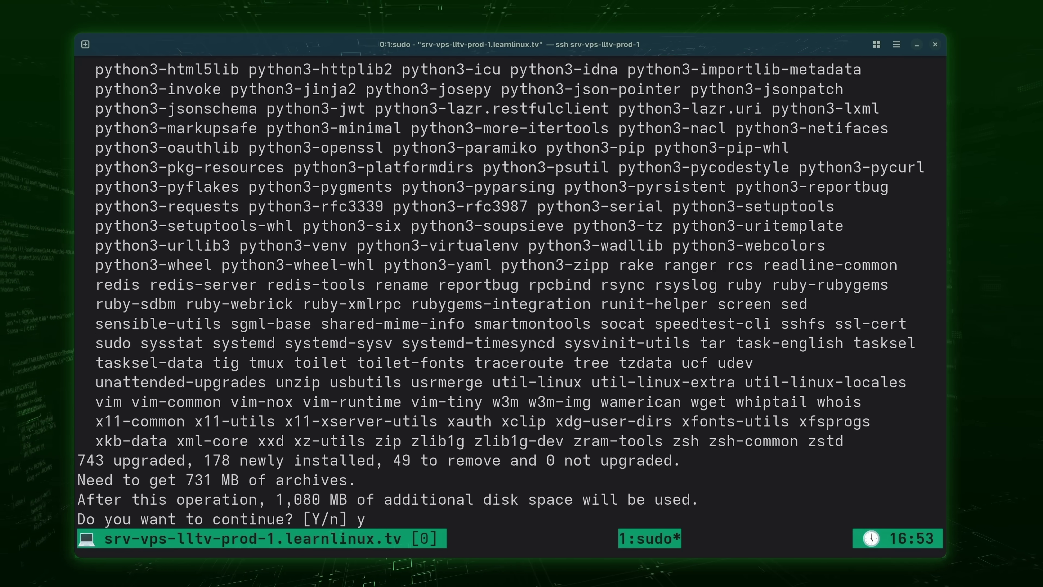
pyautogui.press('Return')
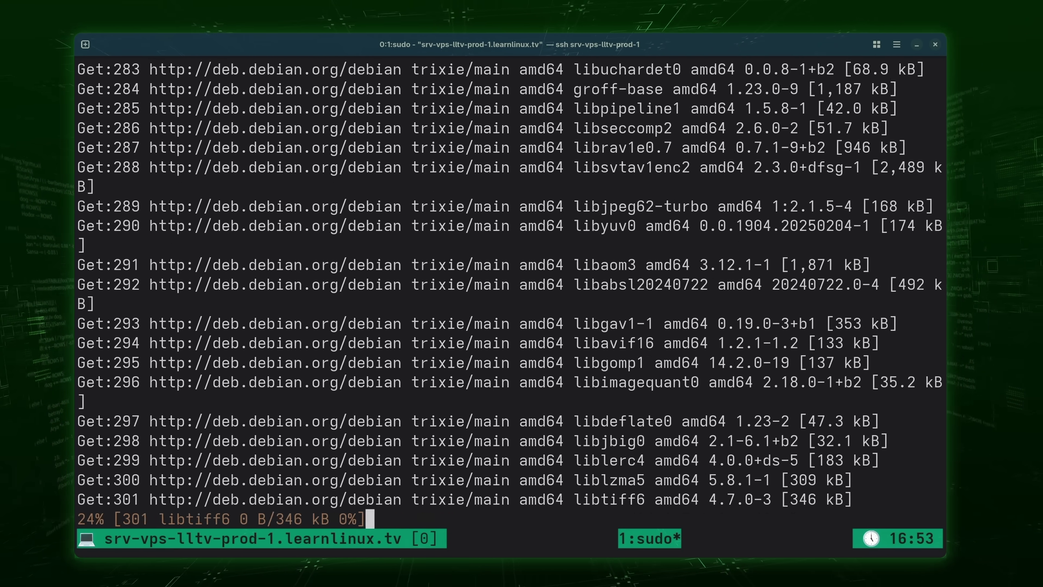